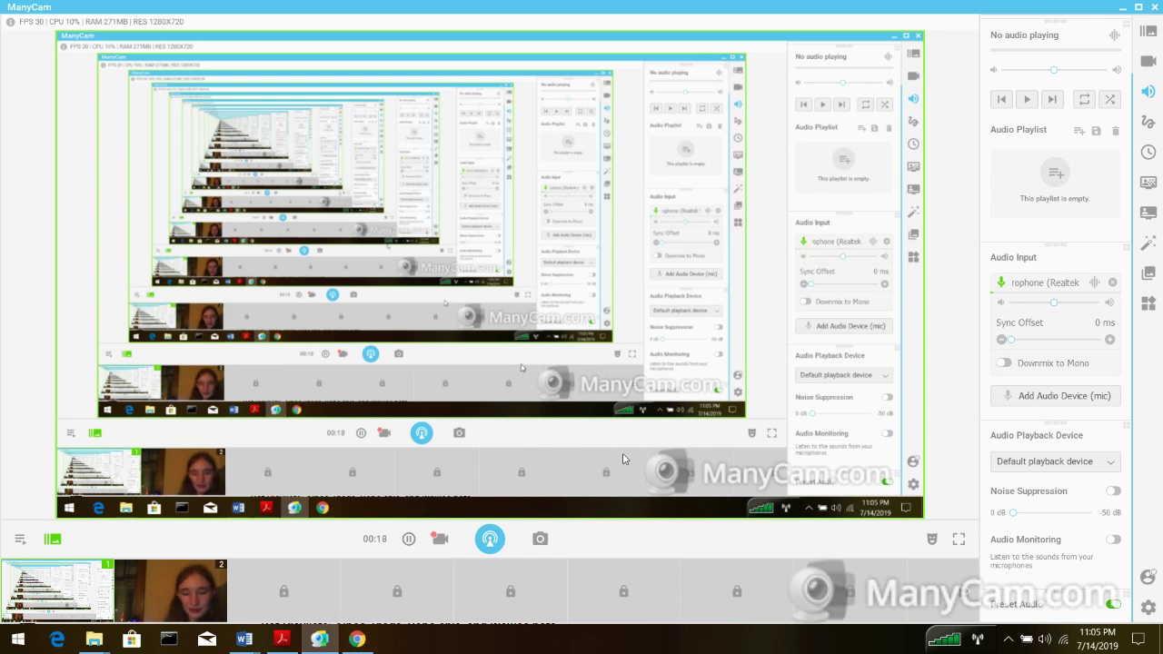
Step: Locate the 1-06 Princess Peach's Castle track in Downloads in File Explorer, then return to Chrome
mouse_move(356, 639)
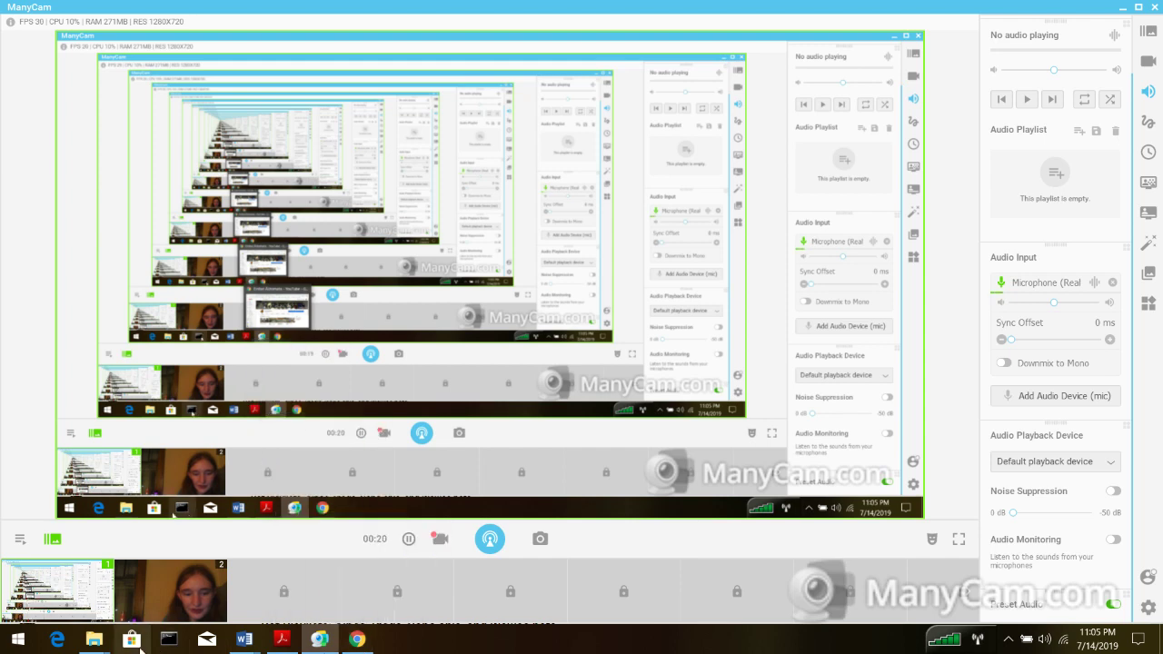
mouse_move(92, 641)
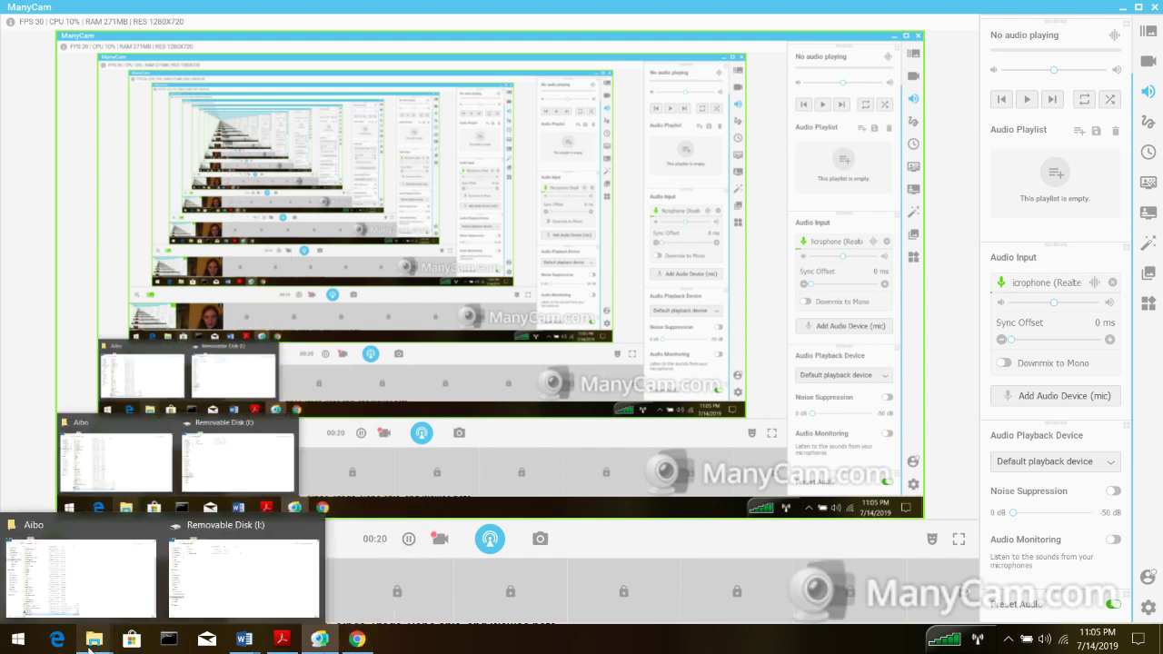
left_click(194, 574)
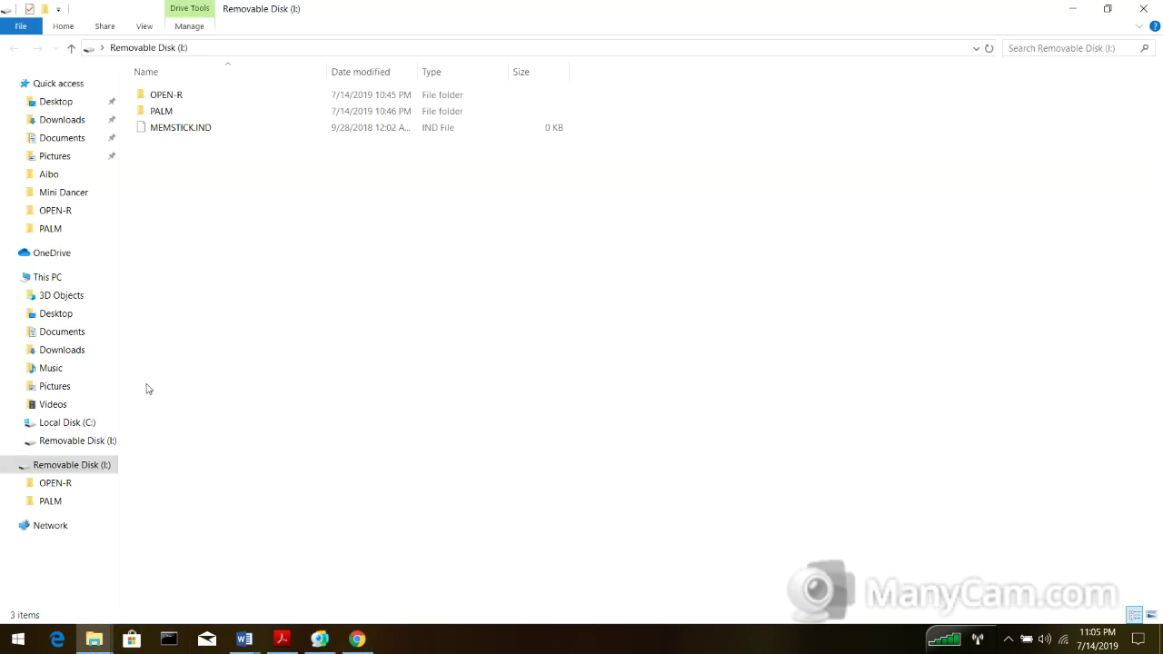
left_click(76, 351)
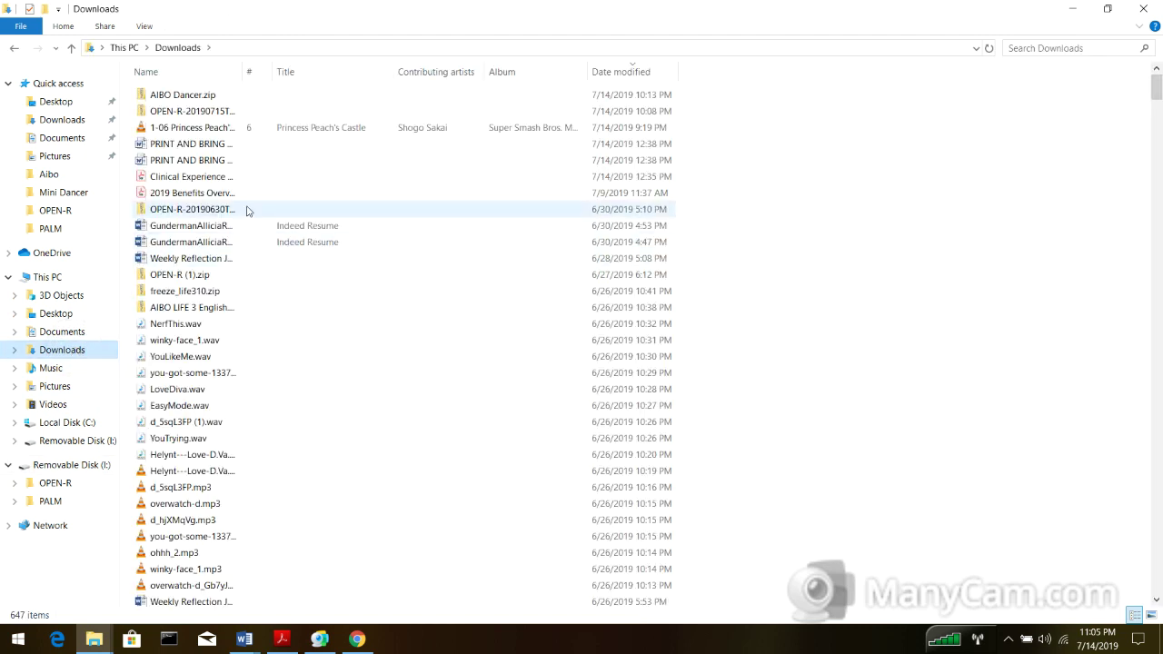
right_click(244, 134)
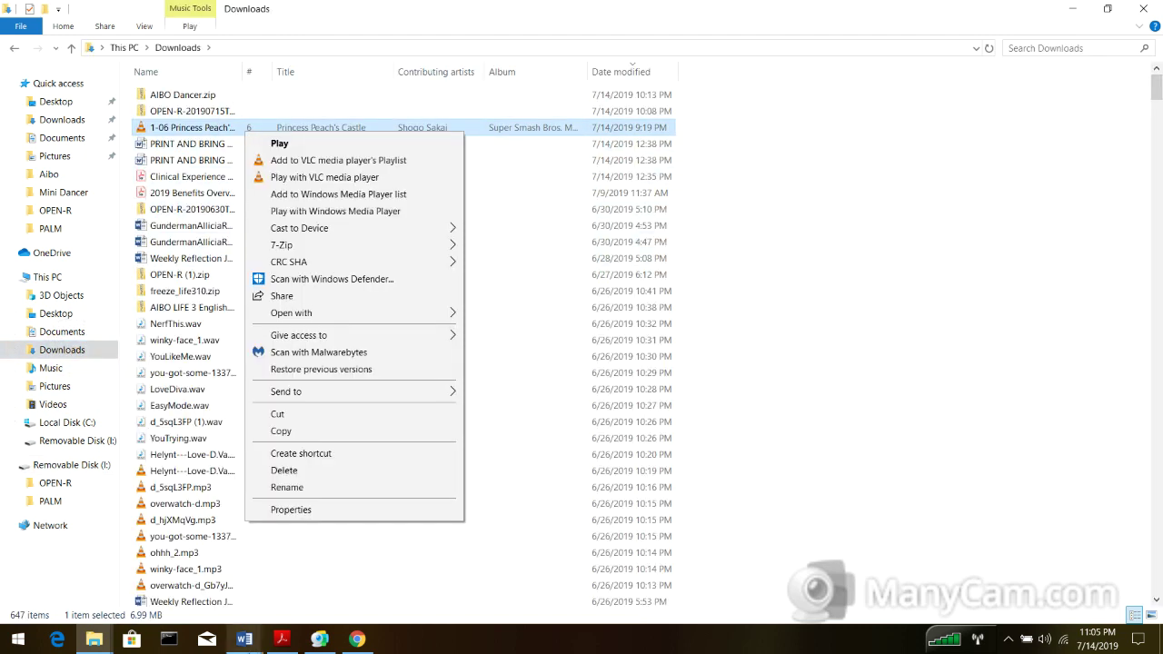
left_click(359, 640)
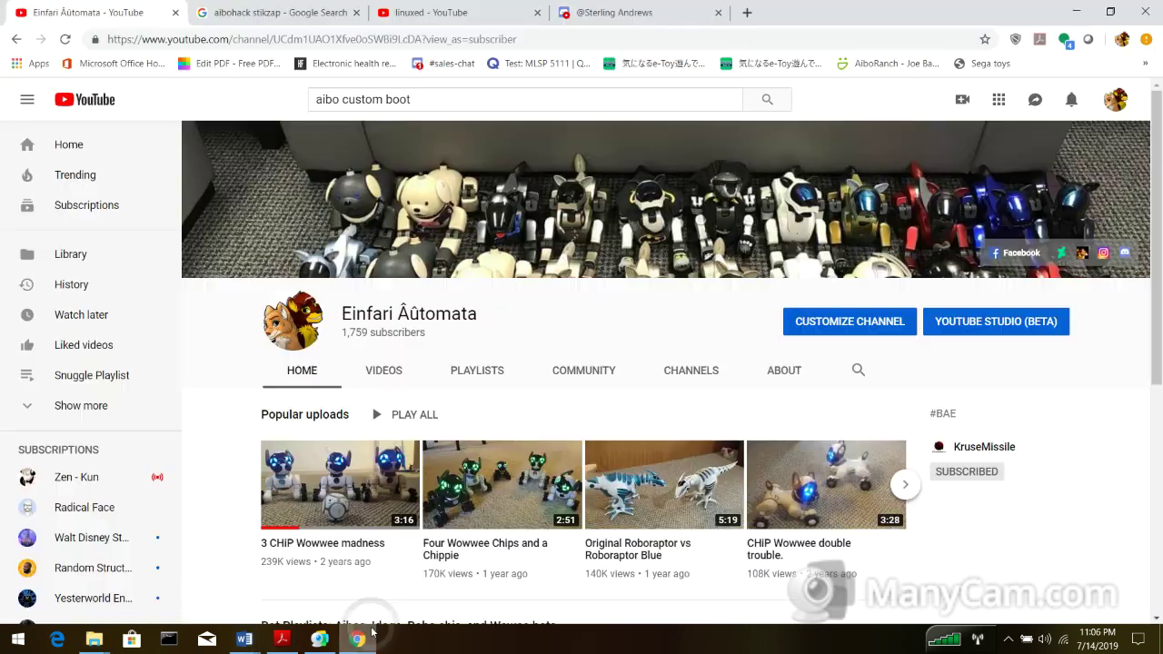
Step: Open a new tab, close the old one, and go to audio.online-convert.com/convert-to-wav
left_click(747, 12)
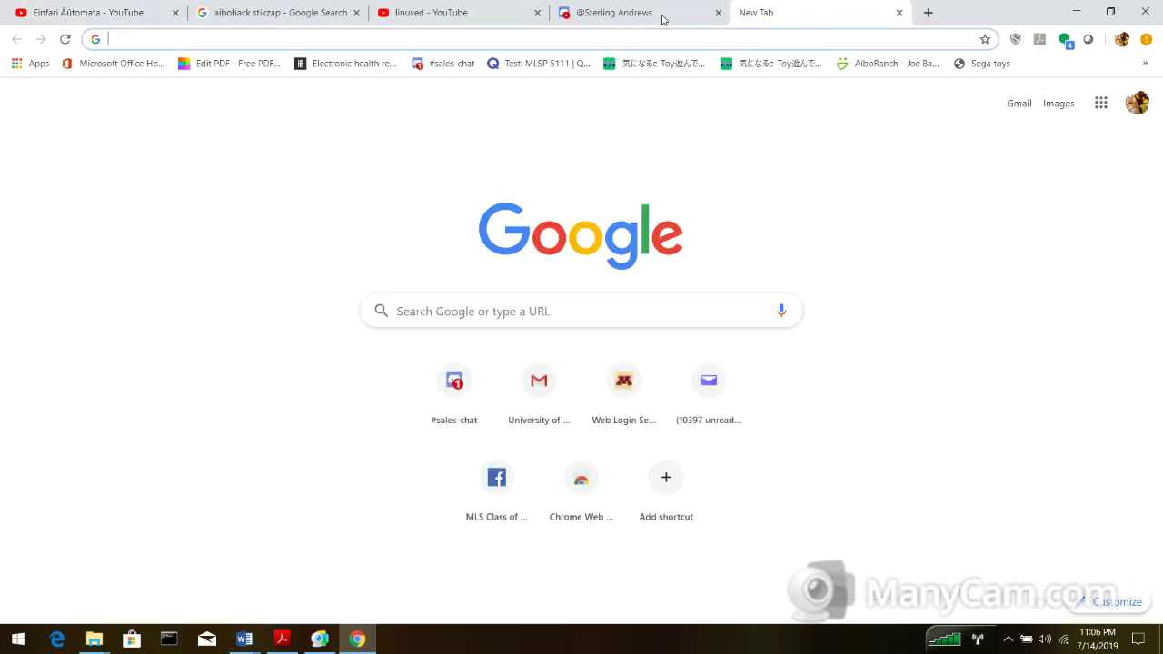
left_click(719, 12)
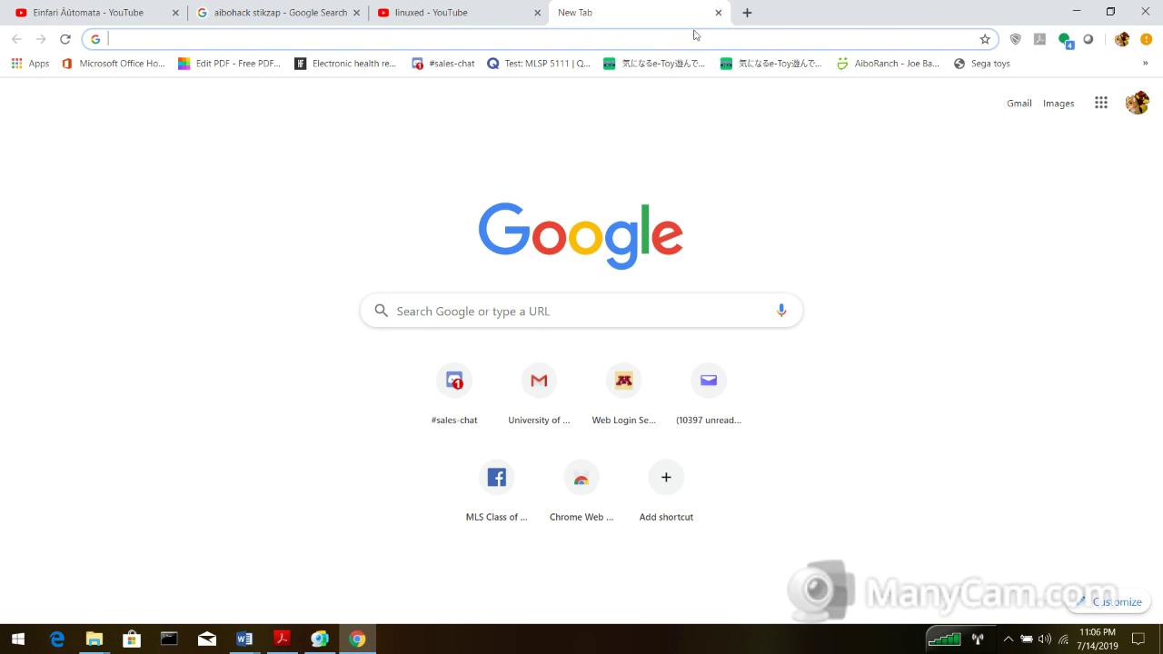
type("wav")
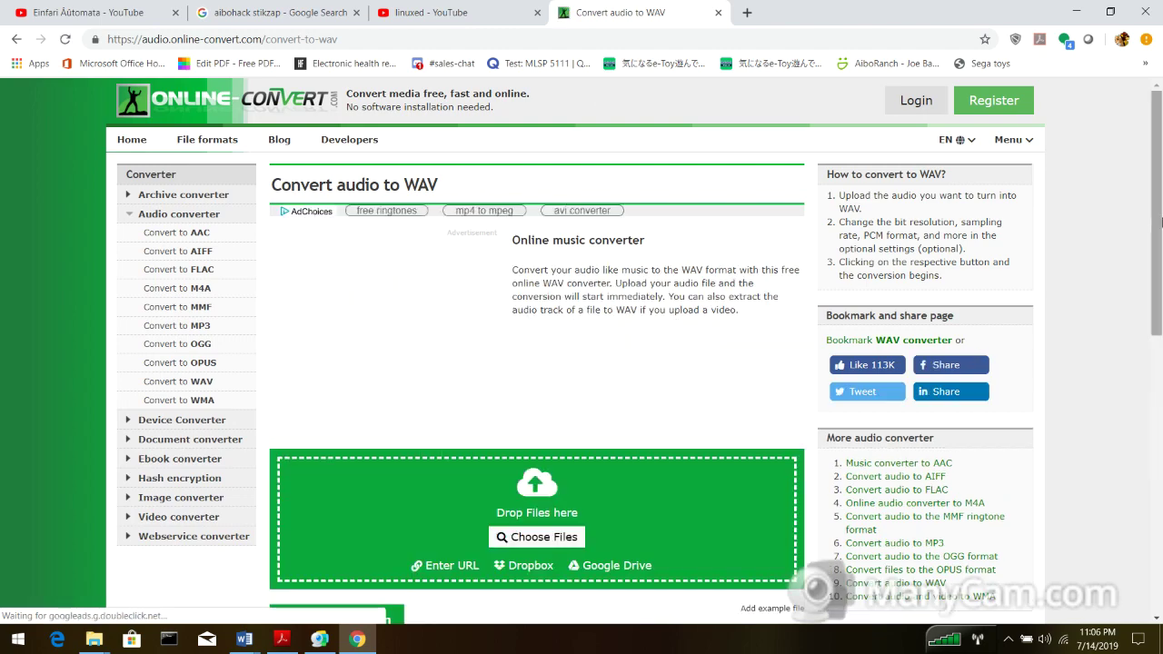
left_click_drag(1160, 221, 1161, 385)
Step: Upload 1-06 Princess Peach's Castle from Downloads using Choose Files
left_click(549, 190)
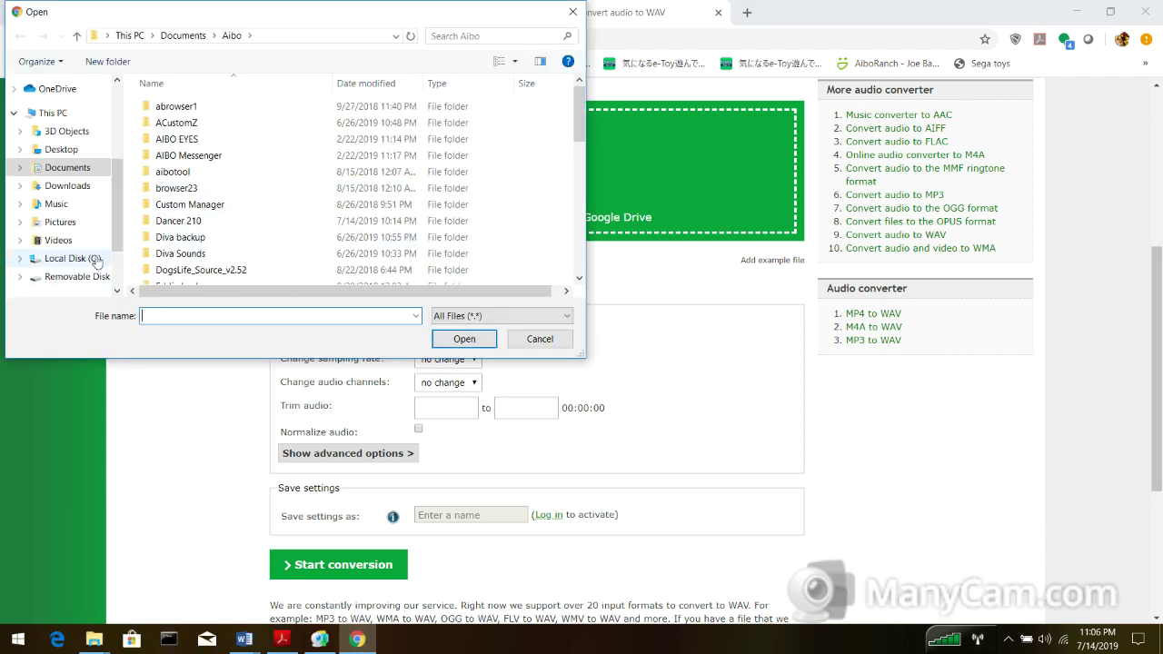
left_click(76, 187)
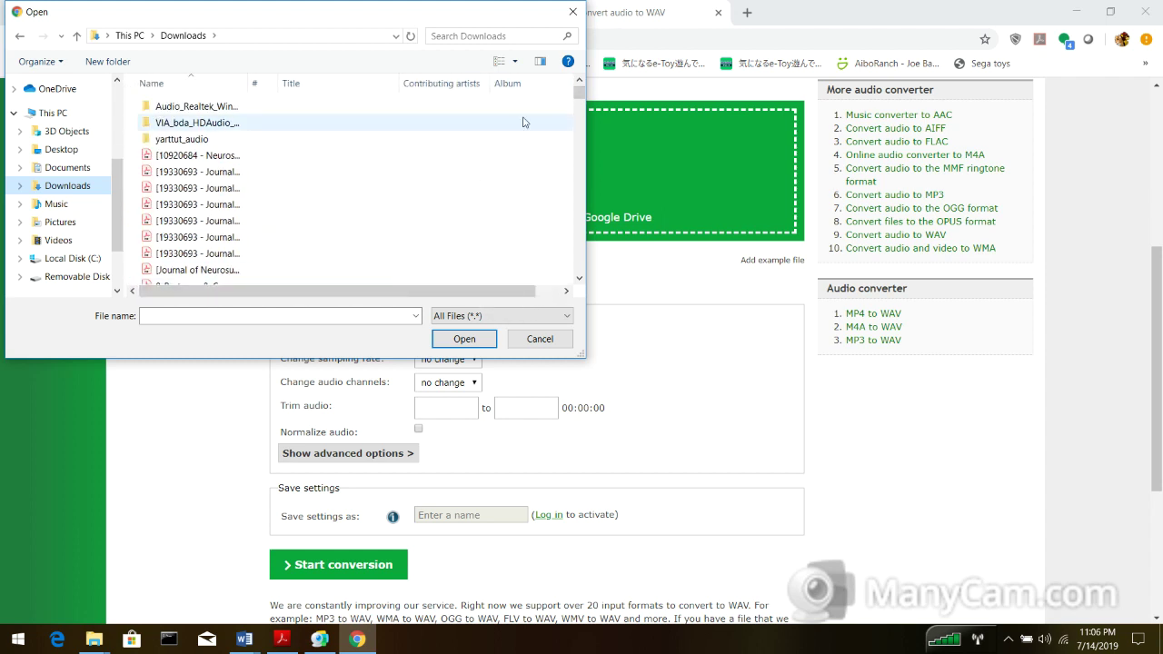
left_click_drag(579, 92, 579, 100)
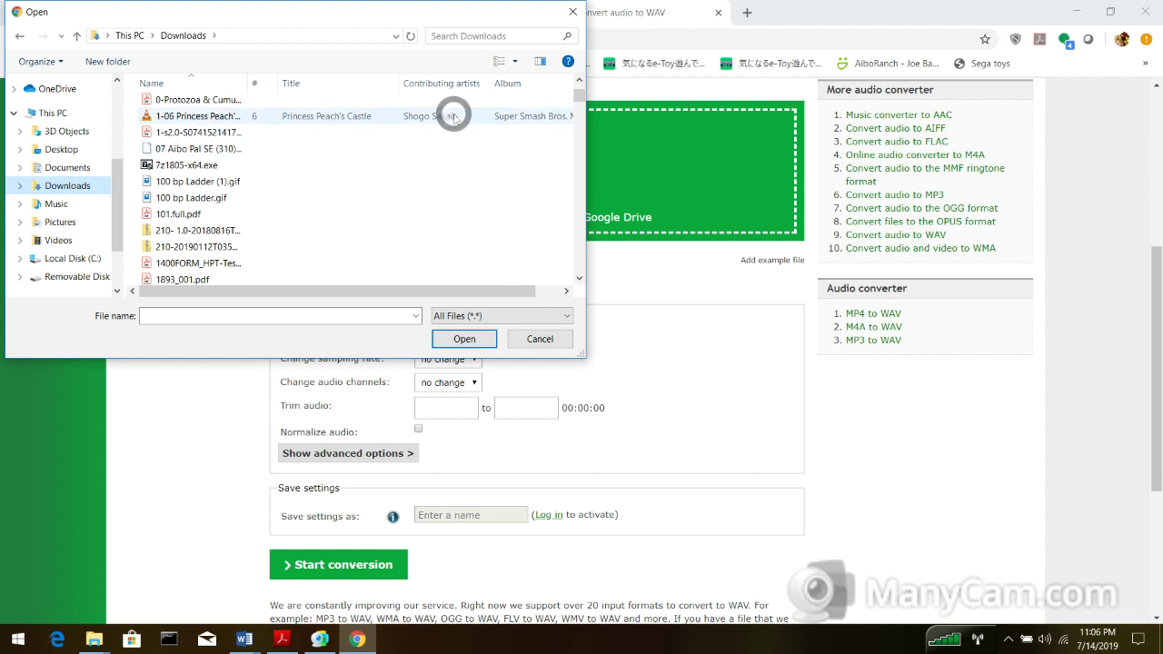
left_click(455, 118)
left_click(469, 338)
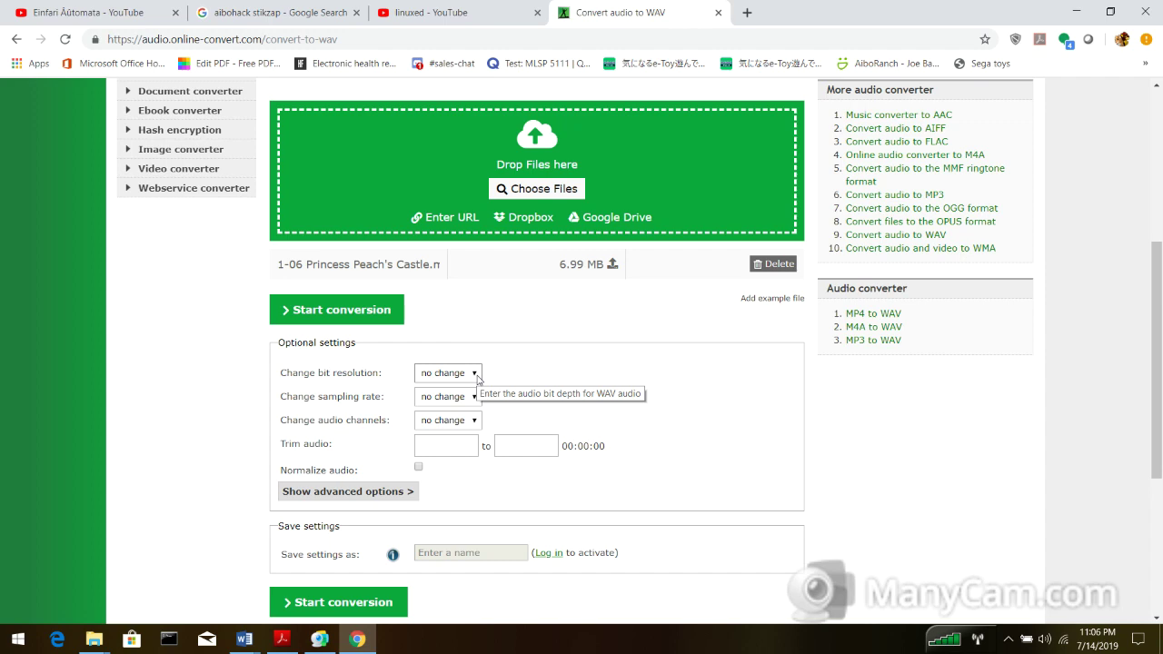
Step: Set bit resolution to 8 Bit, sampling rate to 8000 Hz, and channels to mono
left_click_drag(1161, 295, 1161, 318)
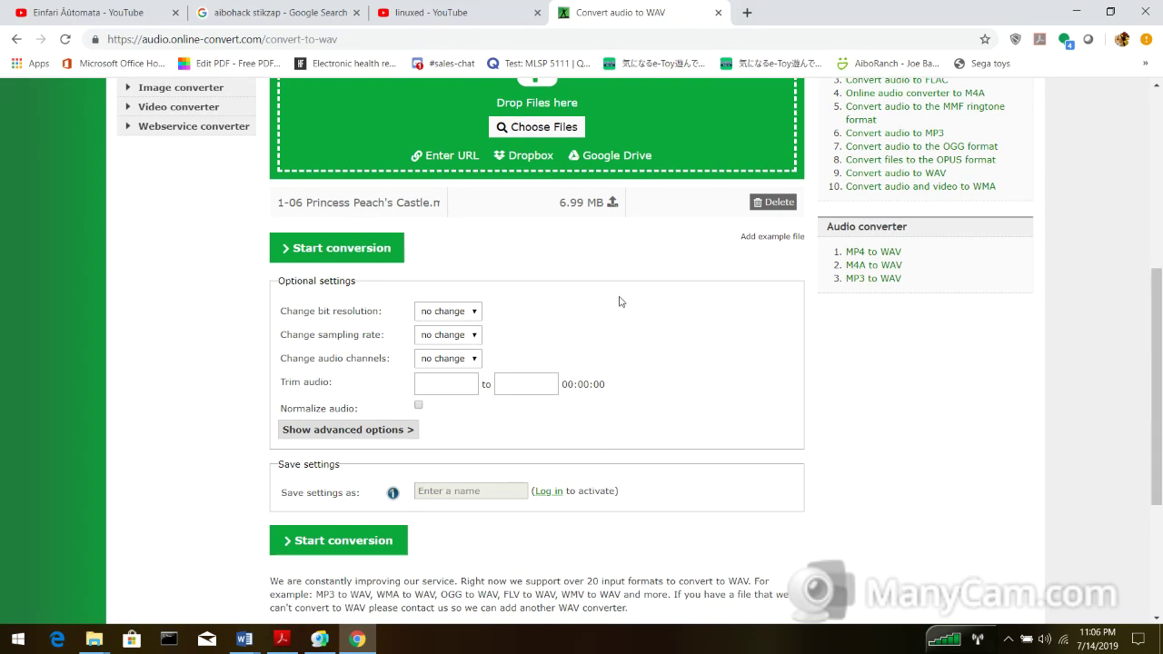
left_click(478, 313)
left_click(467, 337)
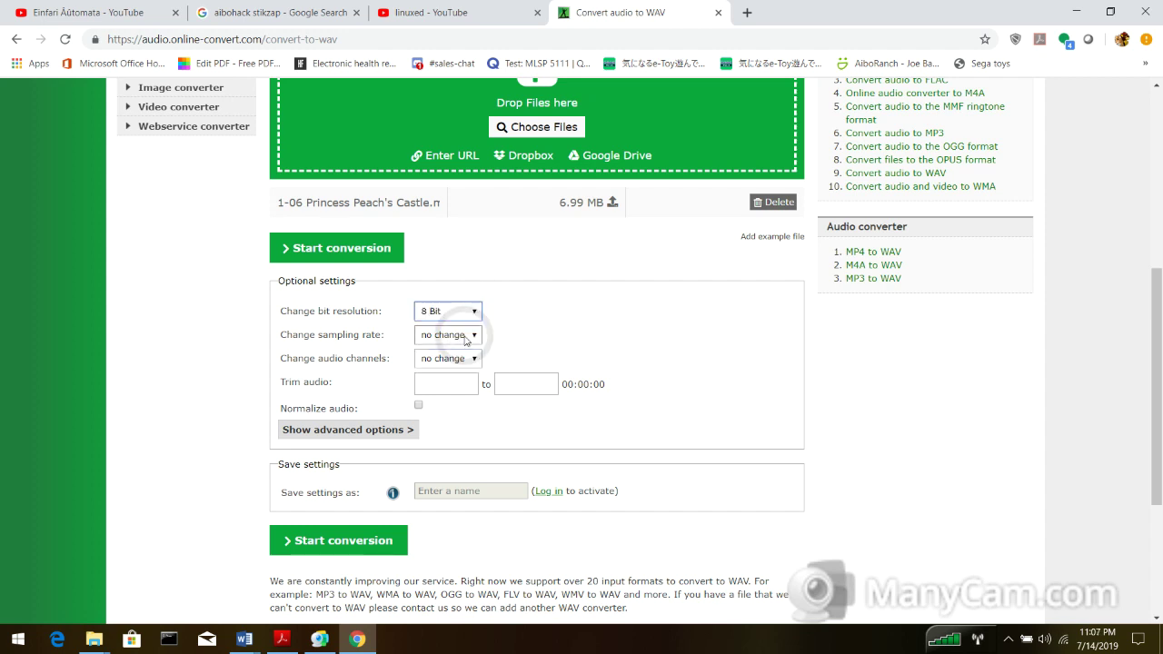
left_click(465, 336)
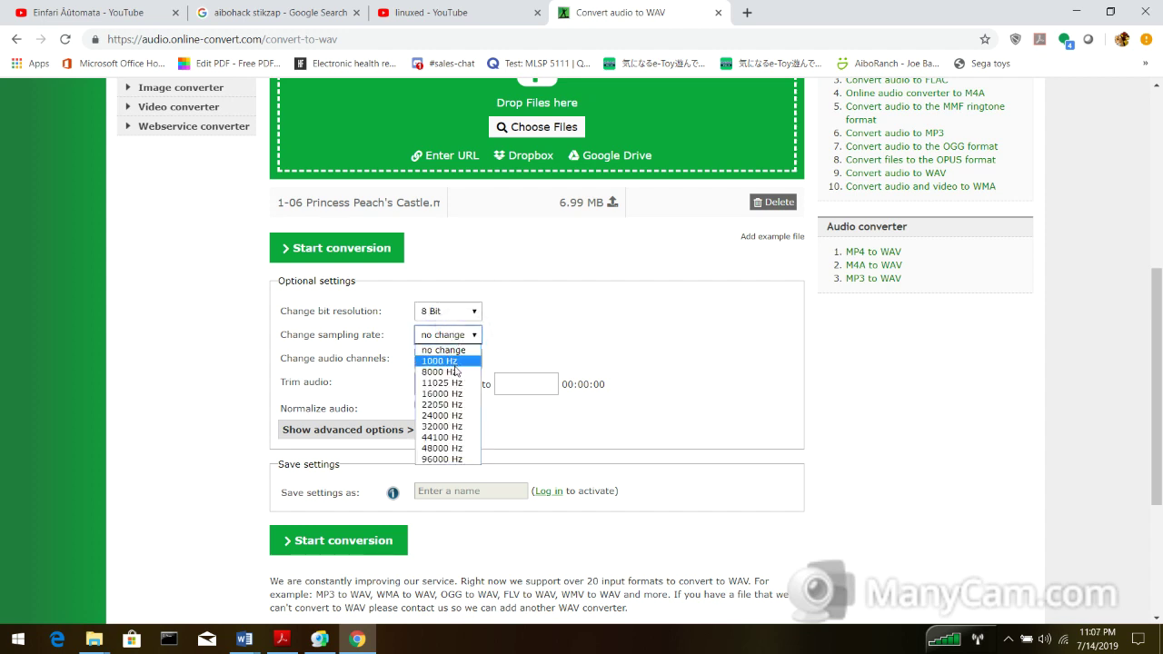
left_click(457, 373)
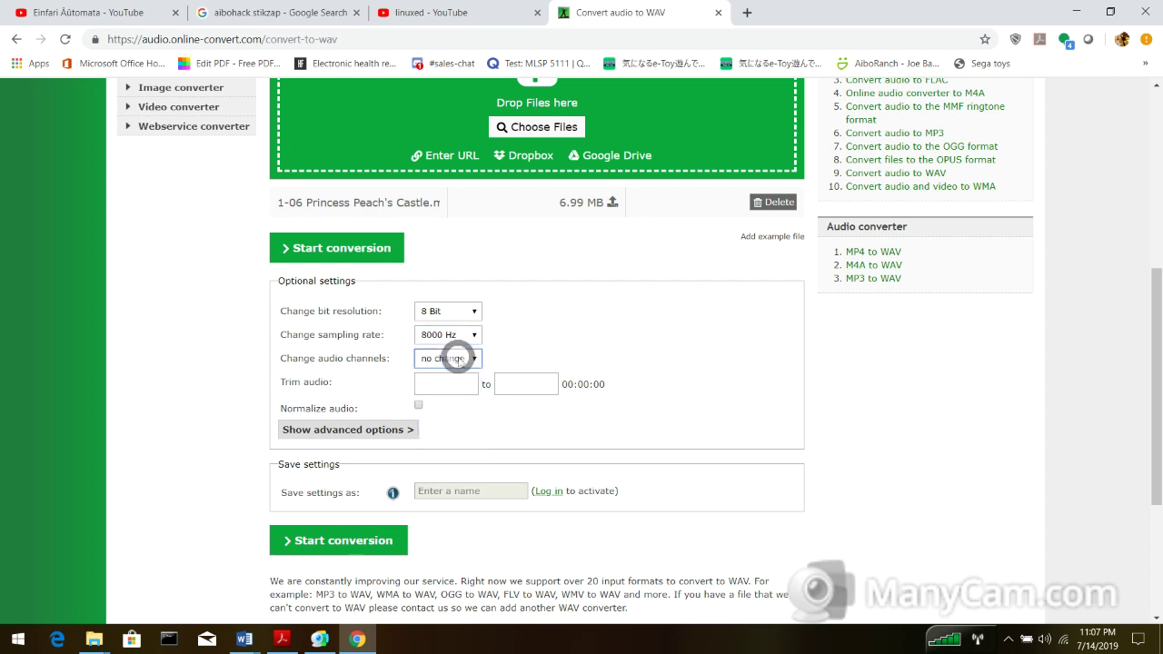
left_click(458, 360)
left_click(454, 384)
Step: Trim the audio from 00:00:00 to 00:00:40 and start the conversion
left_click(455, 382)
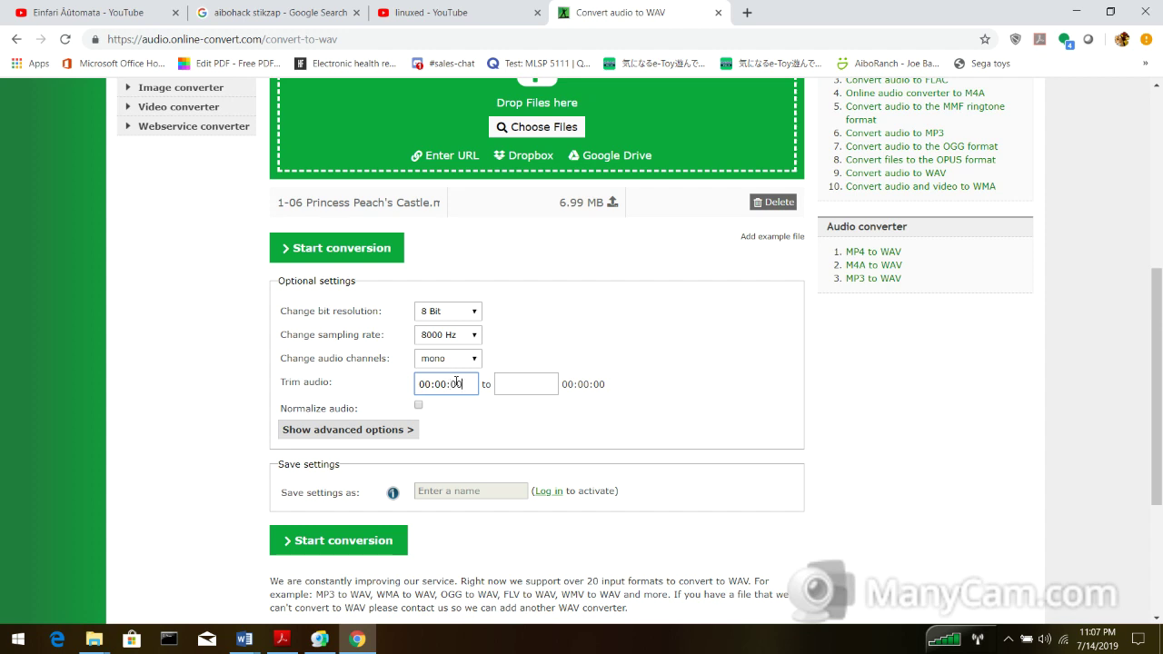
left_click(521, 376)
left_click(522, 377)
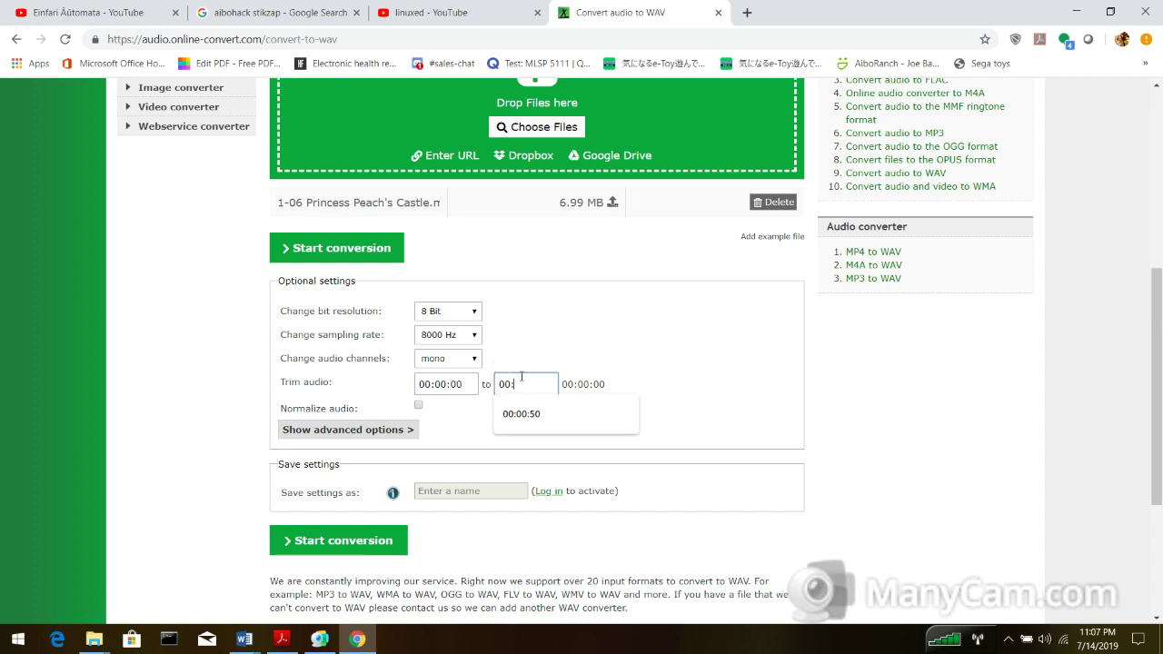
type("00:00:40")
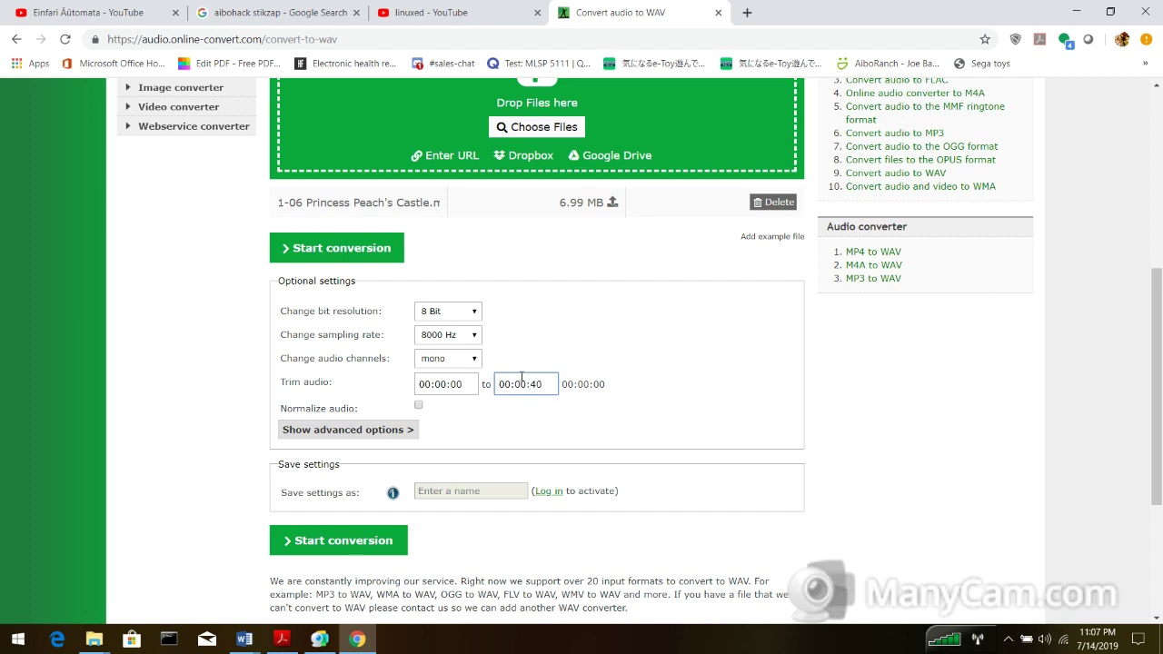
left_click(561, 422)
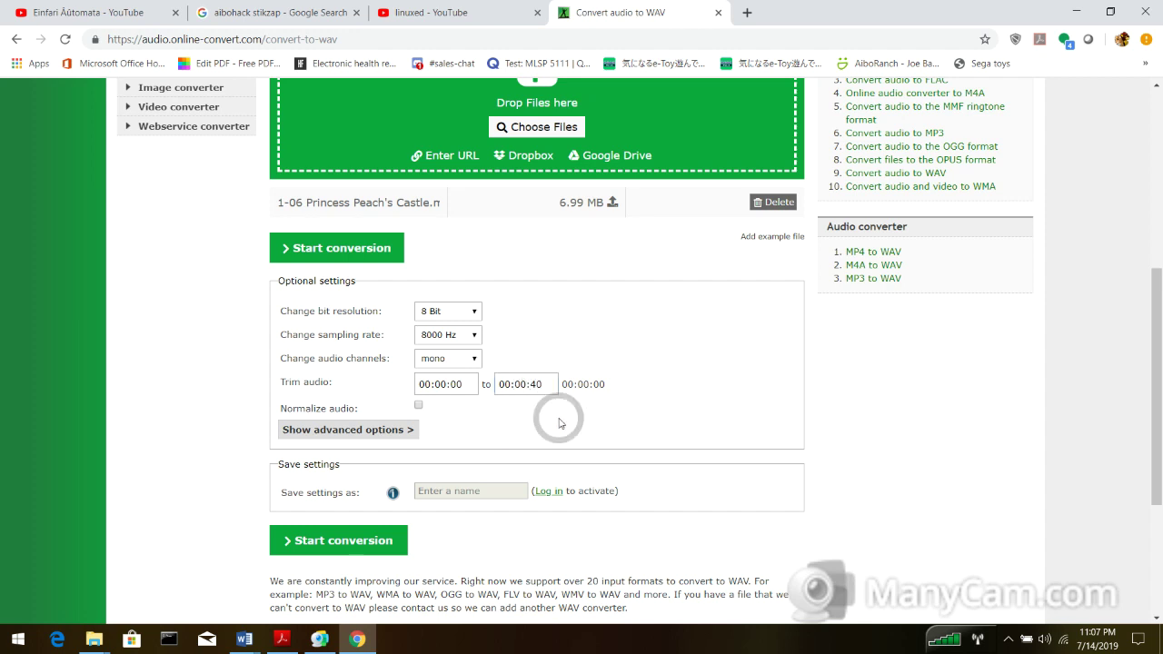
left_click(396, 543)
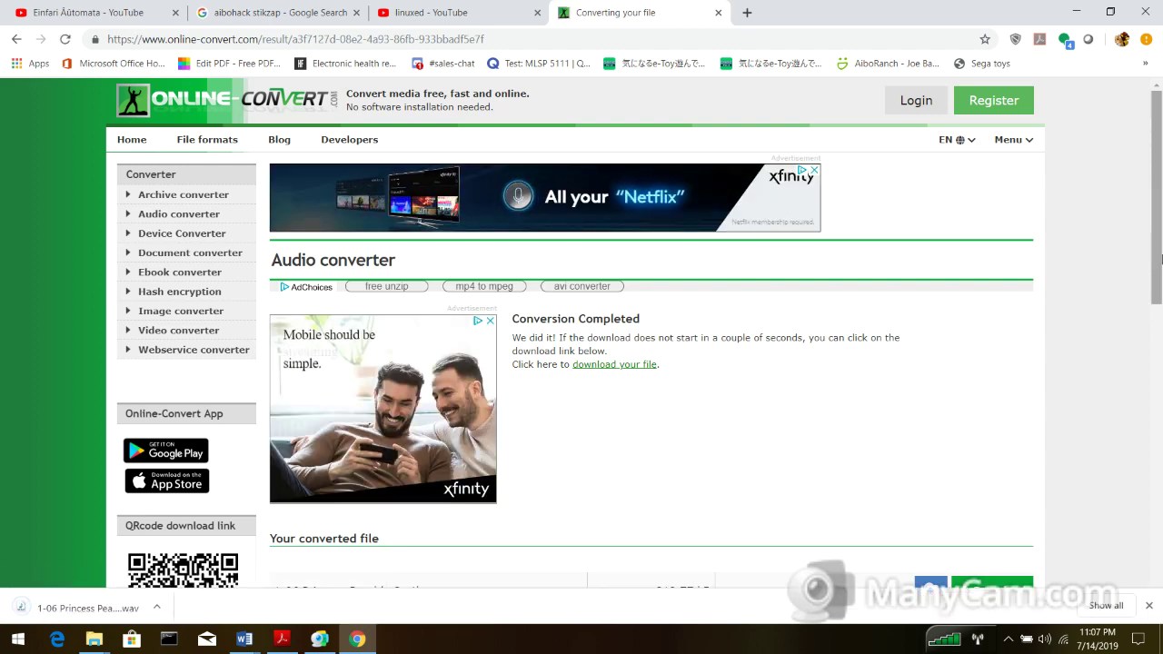
Step: Download the converted 1-06 Princess Peach's Castle.wav and open its download menu
left_click_drag(1159, 266, 1160, 335)
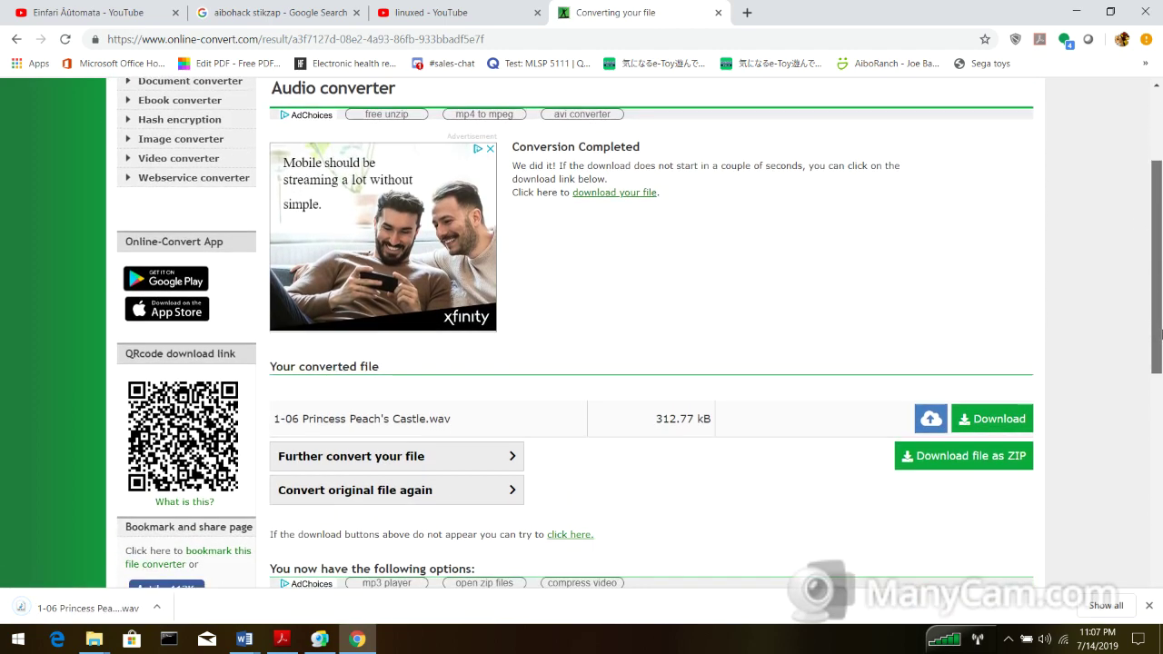
left_click(1000, 421)
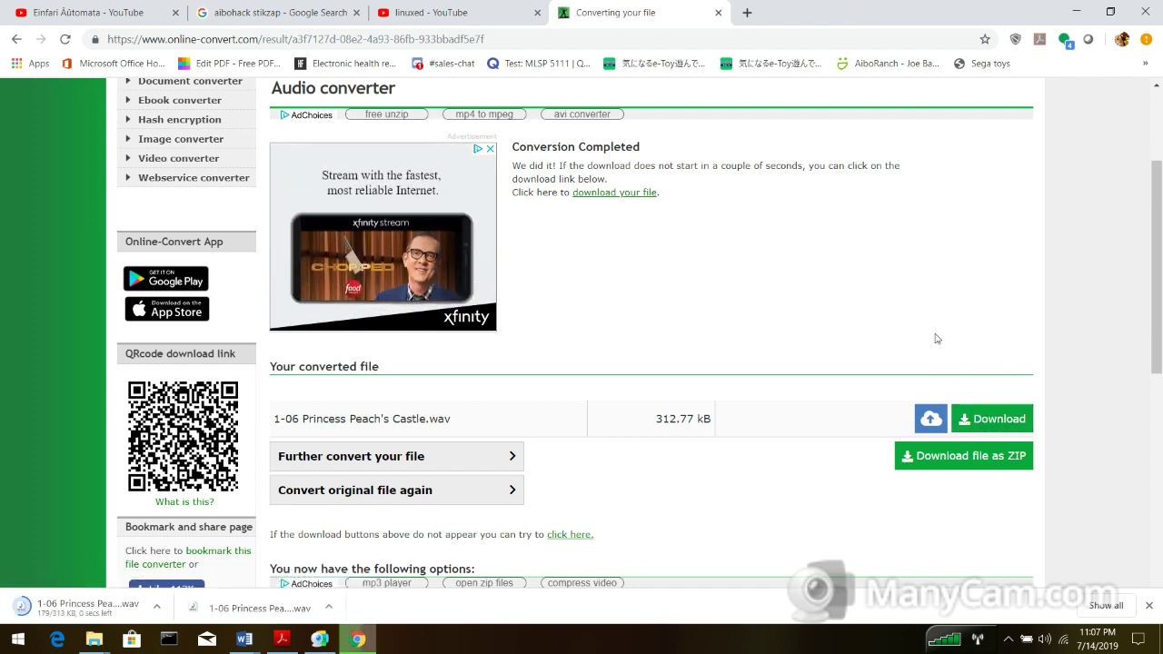
left_click(328, 609)
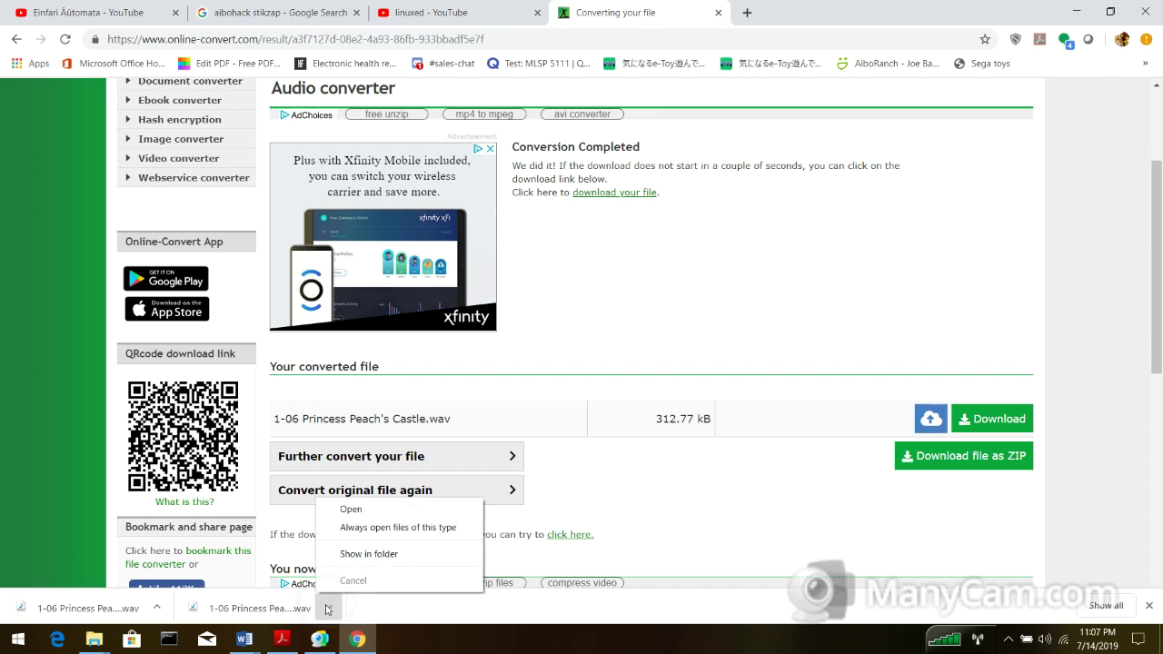
Step: Show the downloaded WAV in its folder and copy it
left_click(348, 562)
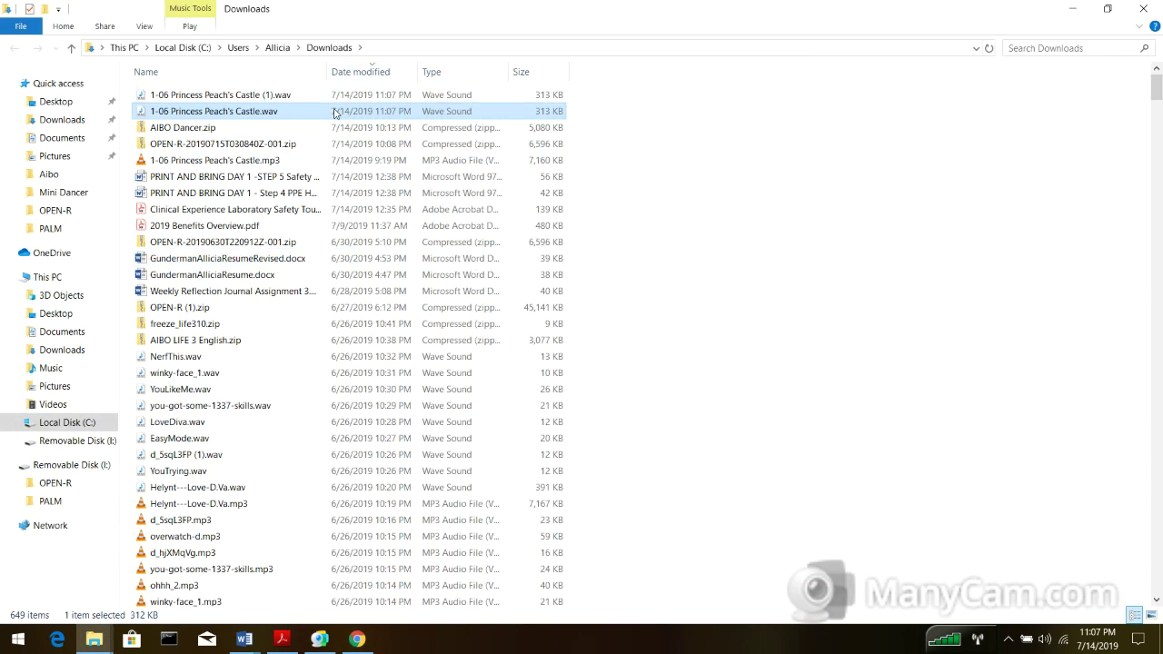
right_click(334, 112)
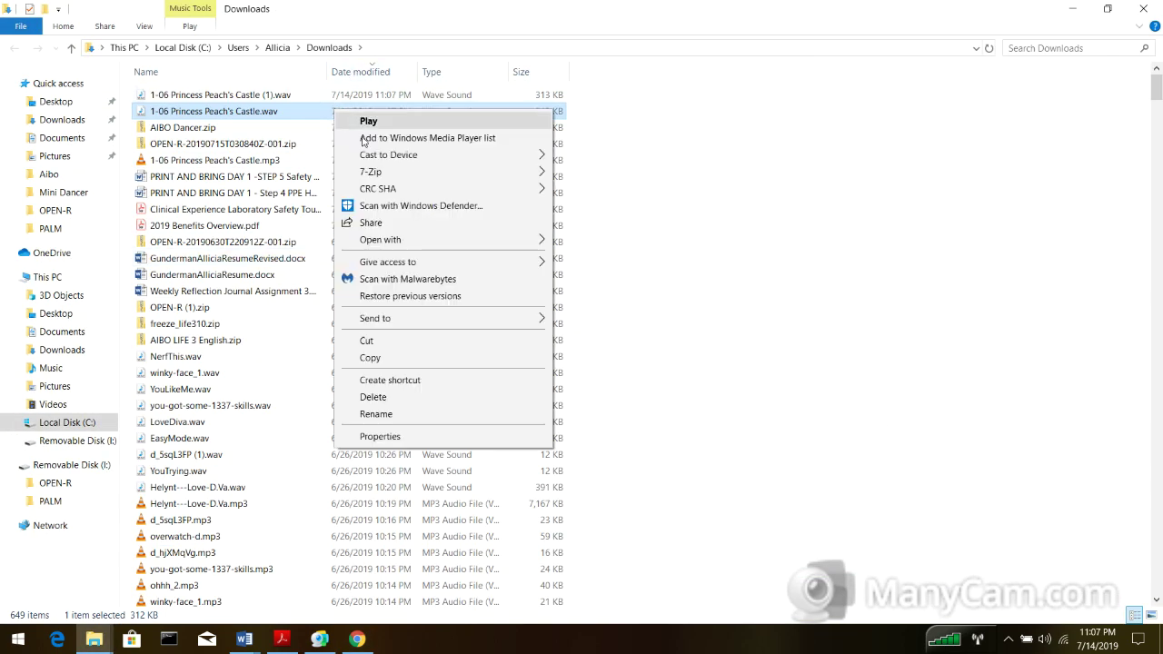
left_click(408, 364)
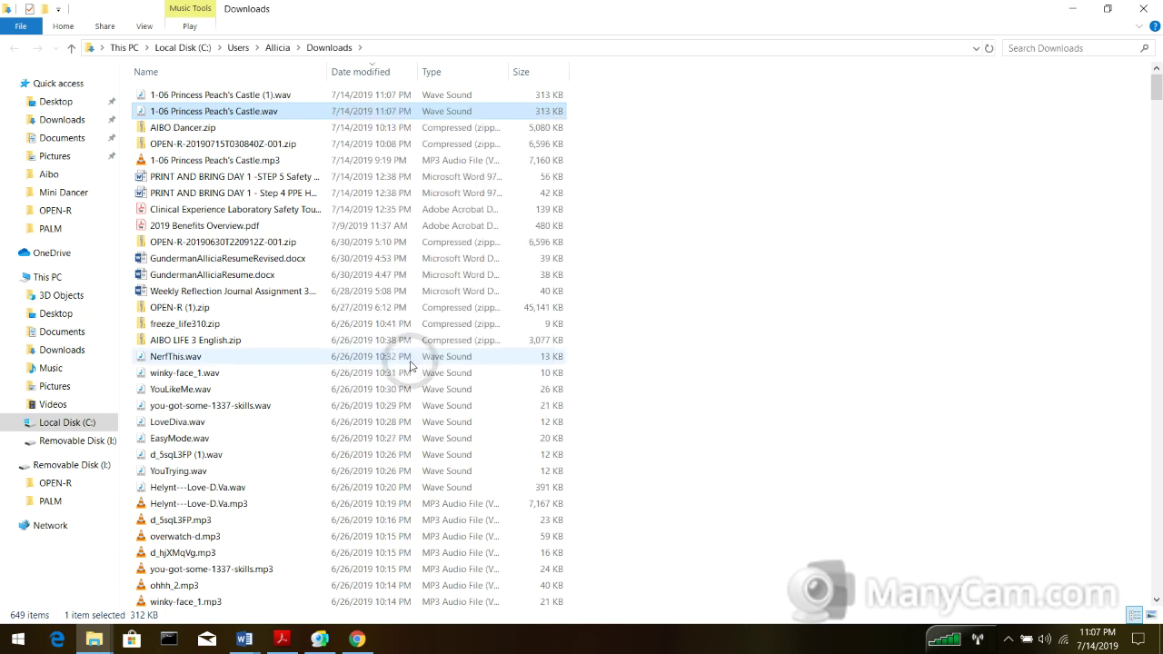
Step: Search I:\OPEN-R for 'boot' and open BOOT.WAV's folder, OPEN-R\MW\DATA\P
left_click(96, 467)
double_click(191, 95)
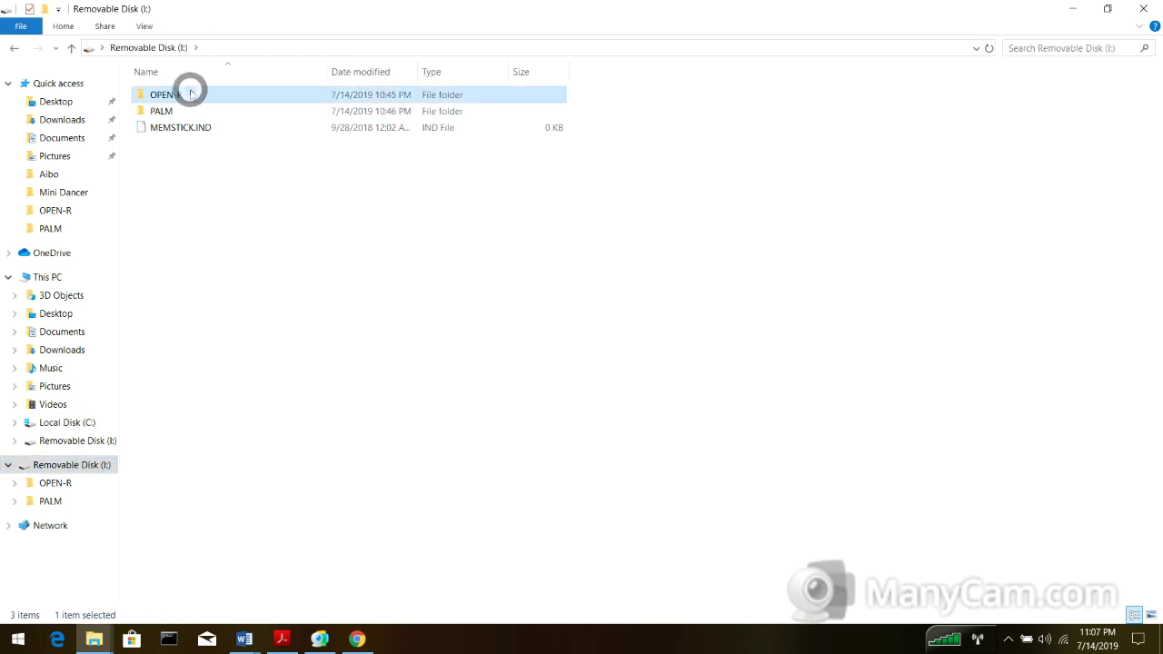
left_click(1024, 53)
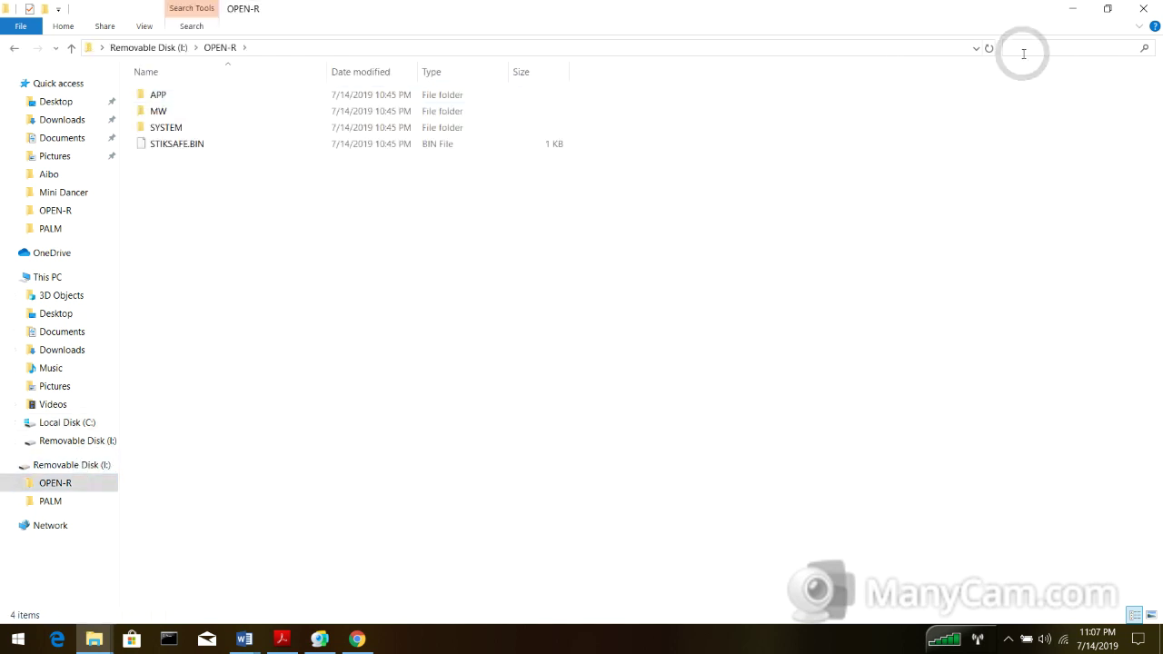
type("boot")
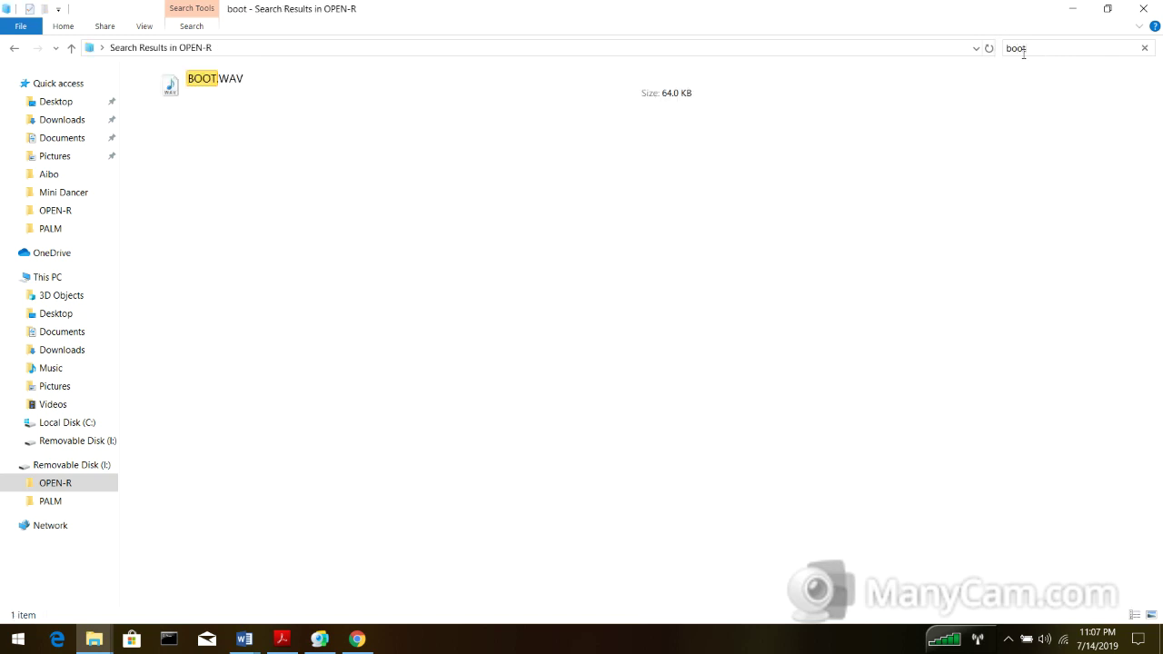
right_click(366, 100)
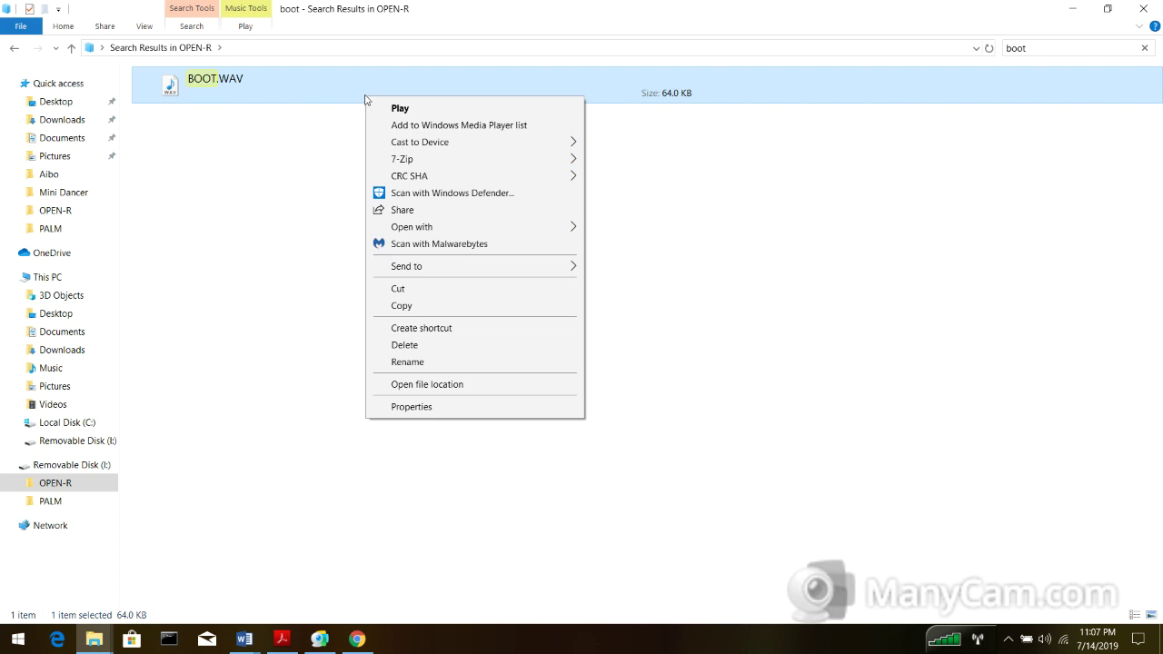
left_click(453, 384)
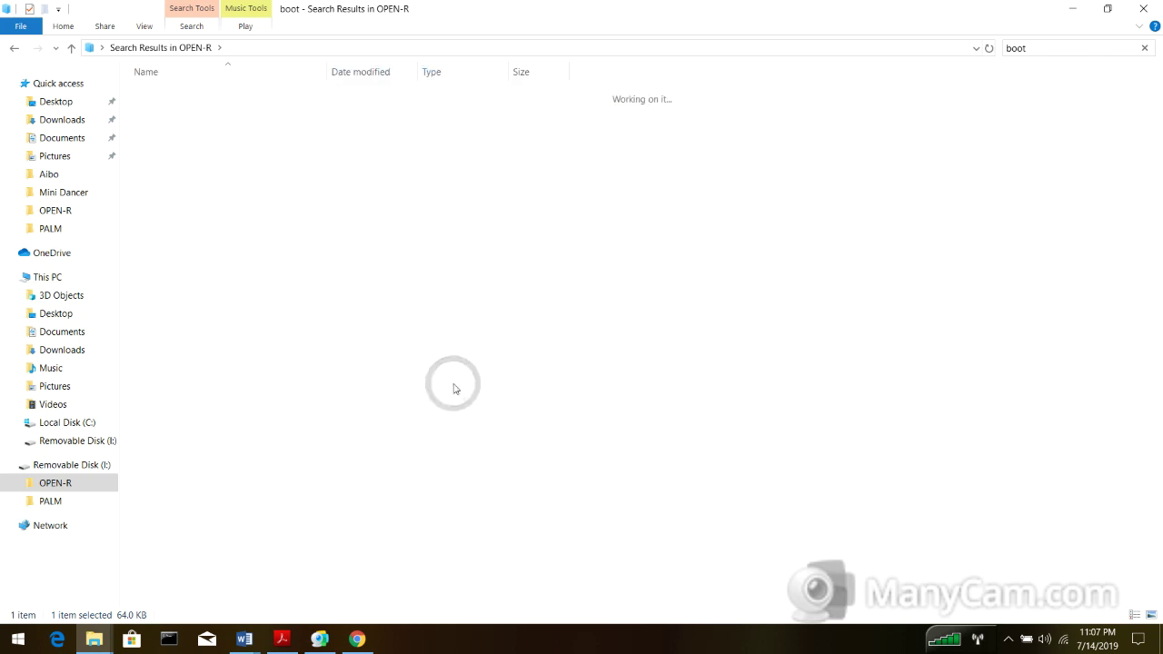
left_click(455, 389)
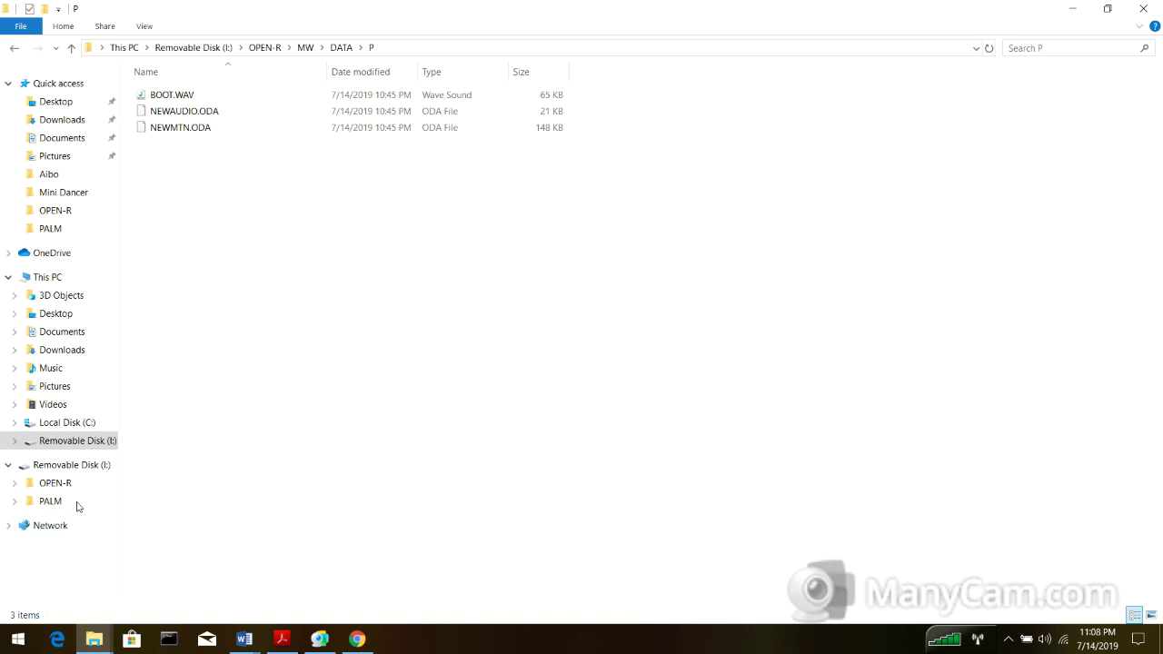
Step: Paste the Princess Peach's Castle WAV into the P folder
left_click(284, 249)
right_click(284, 249)
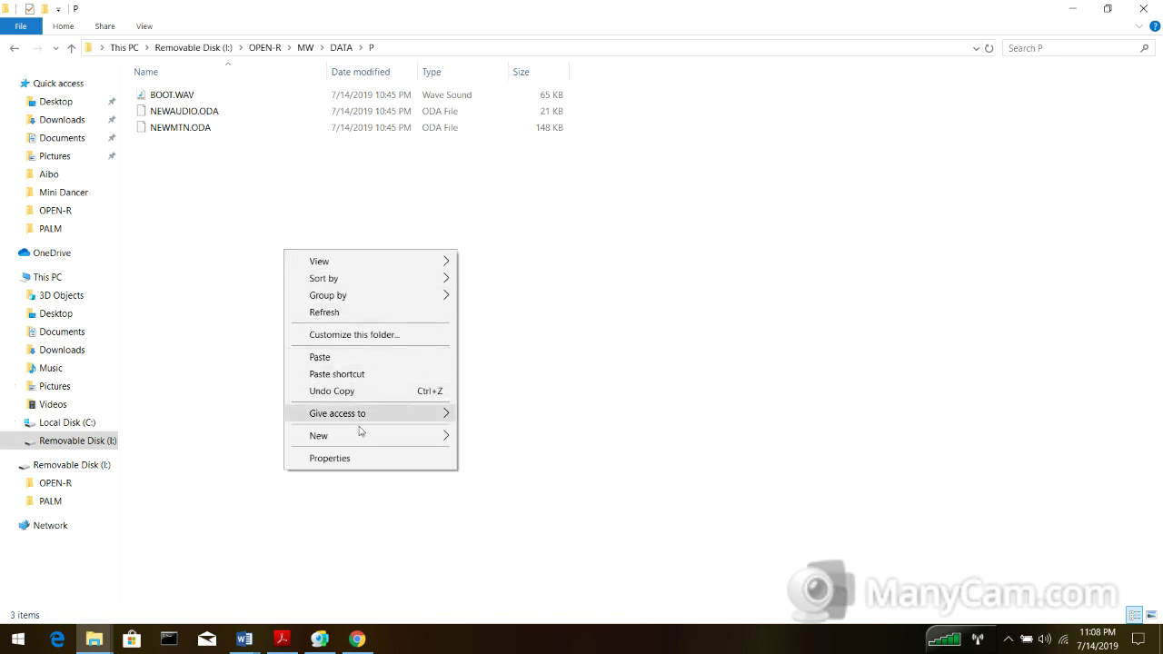
left_click(352, 357)
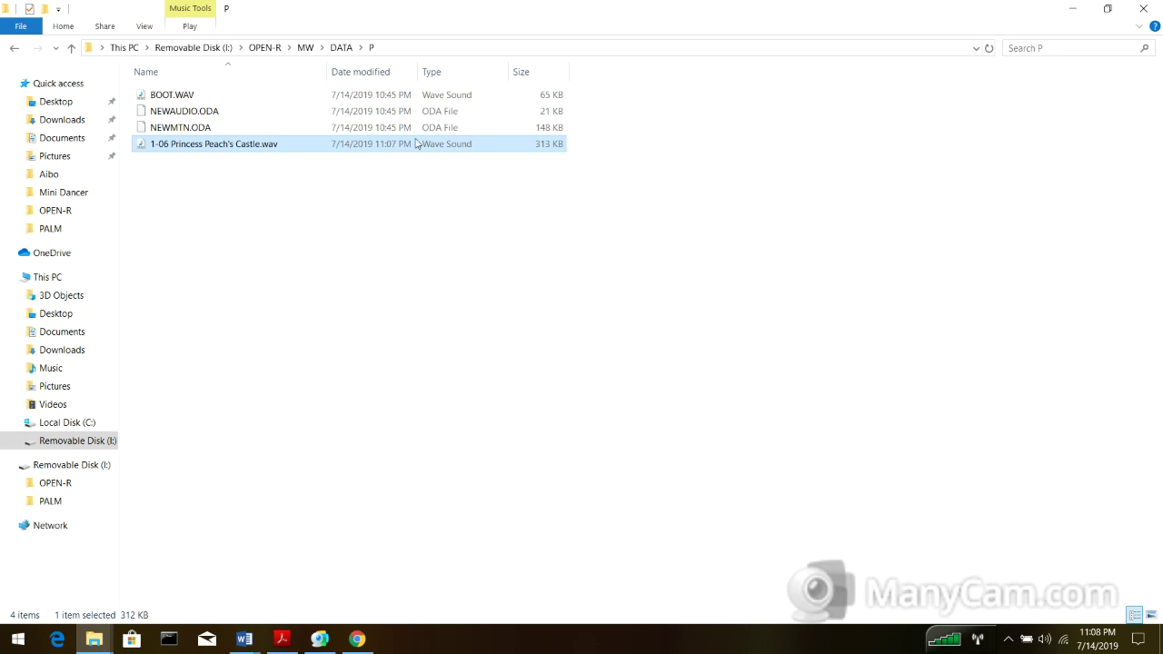
Step: Compare the Details properties of BOOT.WAV and the new WAV (40 seconds, 64 kbps)
right_click(403, 95)
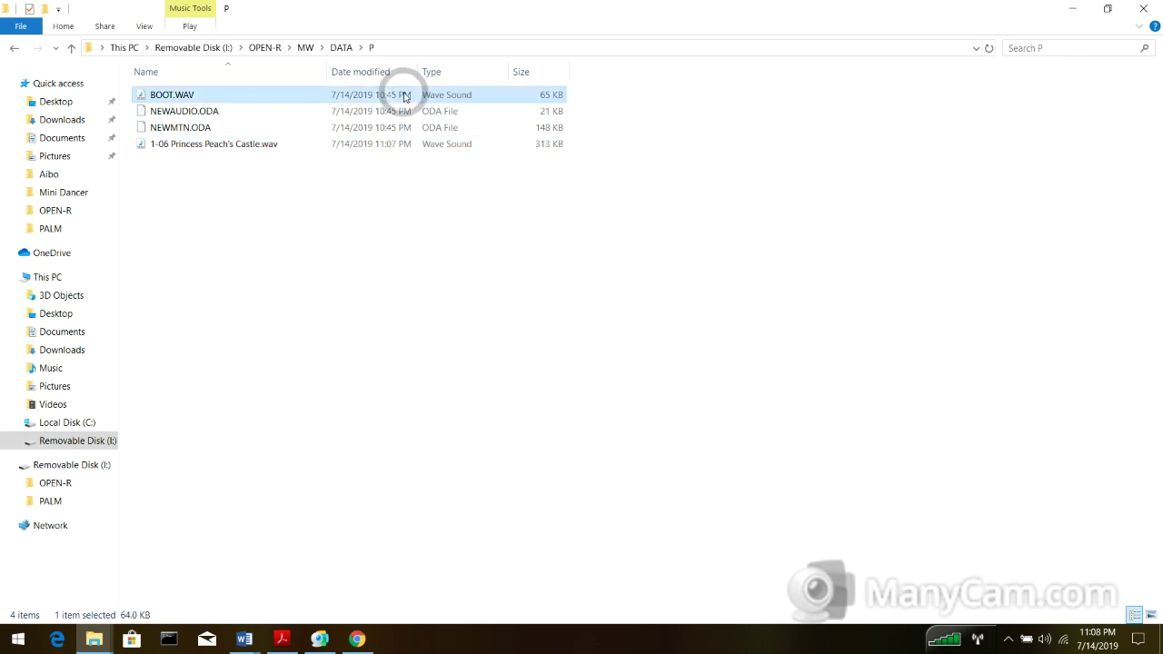
left_click(464, 381)
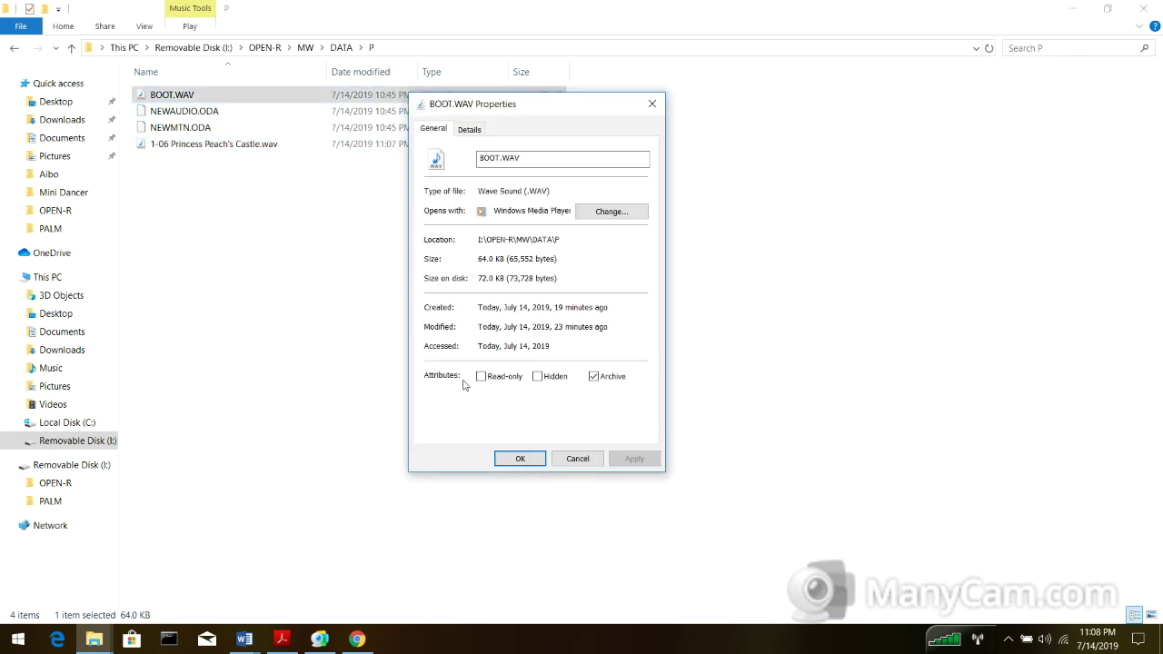
left_click(469, 129)
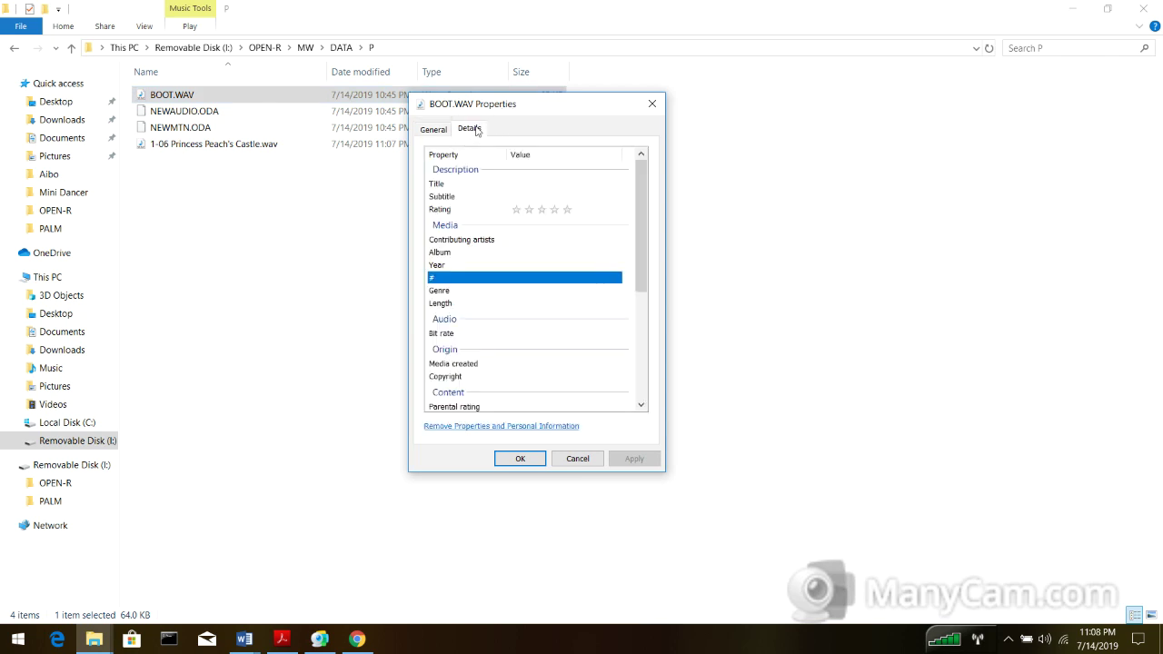
left_click(650, 105)
right_click(406, 148)
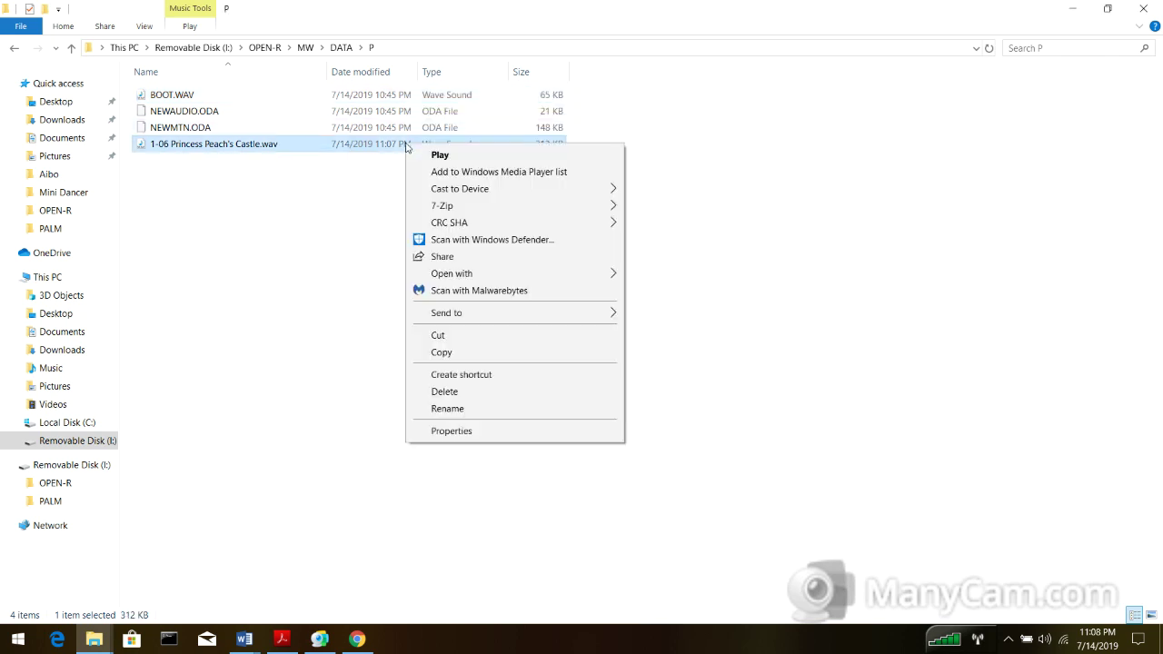
left_click(491, 431)
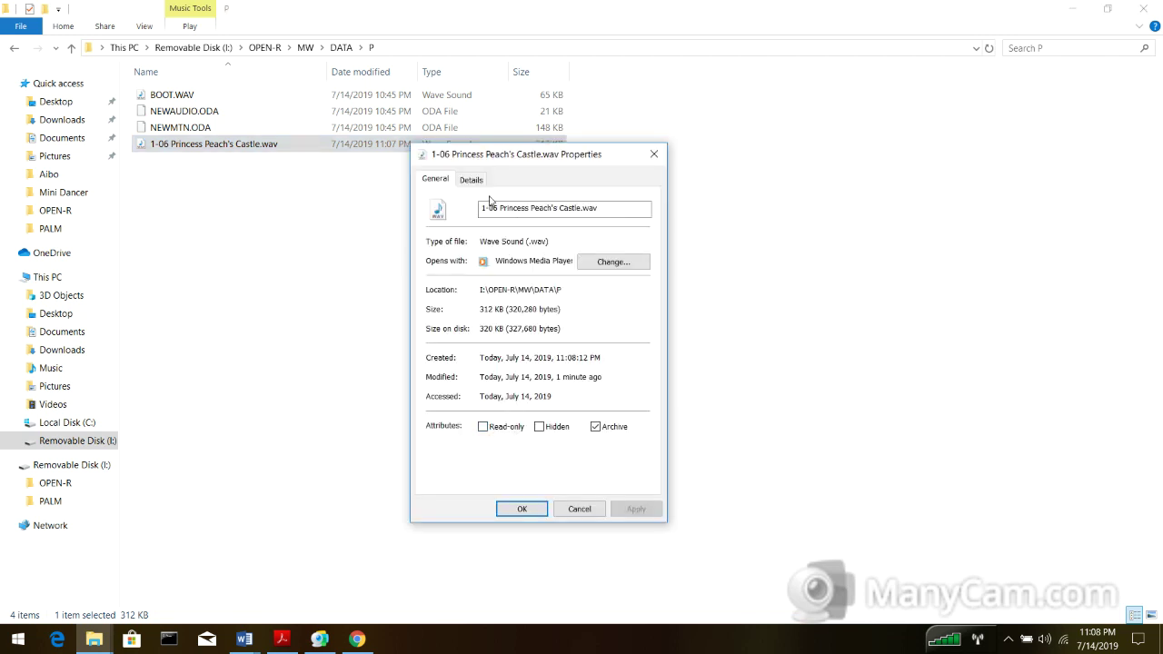
left_click(472, 180)
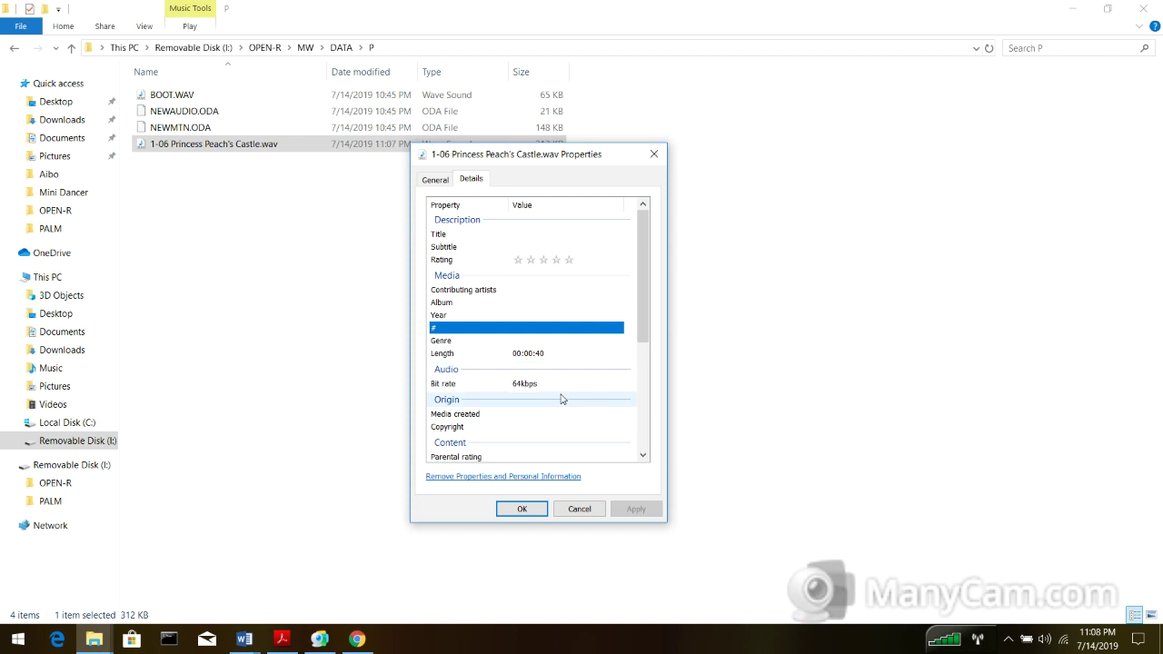
left_click(655, 155)
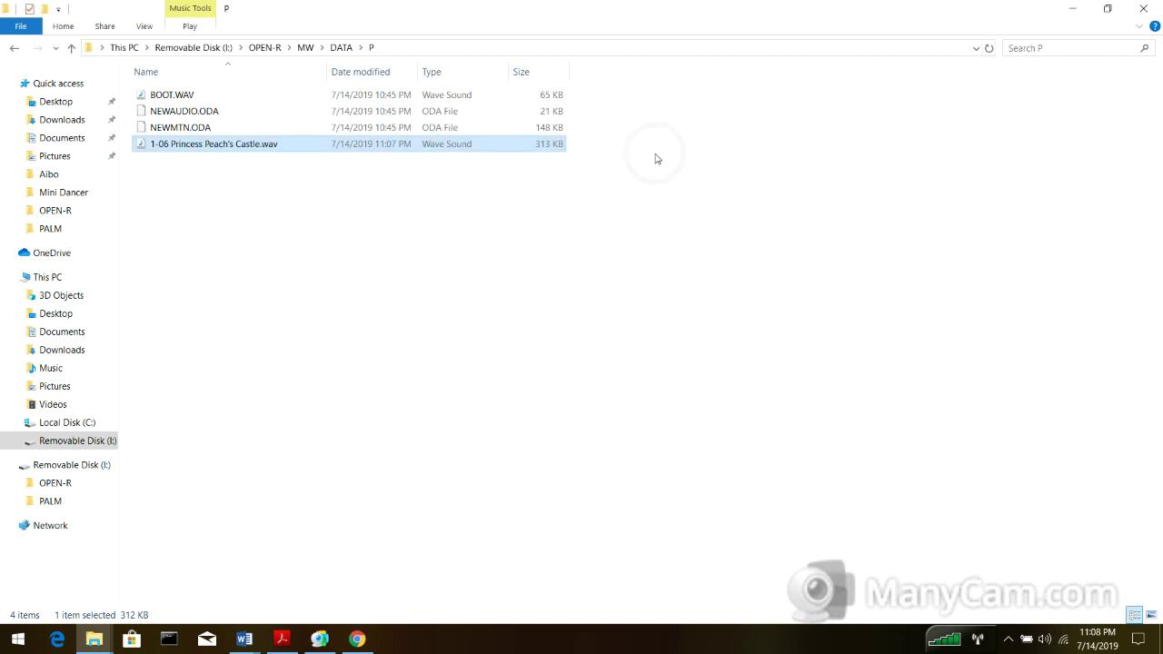
Step: Permanently delete the old BOOT.WAV, then play 1-06 Princess Peach's Castle.wav in Windows Media Player
left_click(231, 102)
right_click(231, 101)
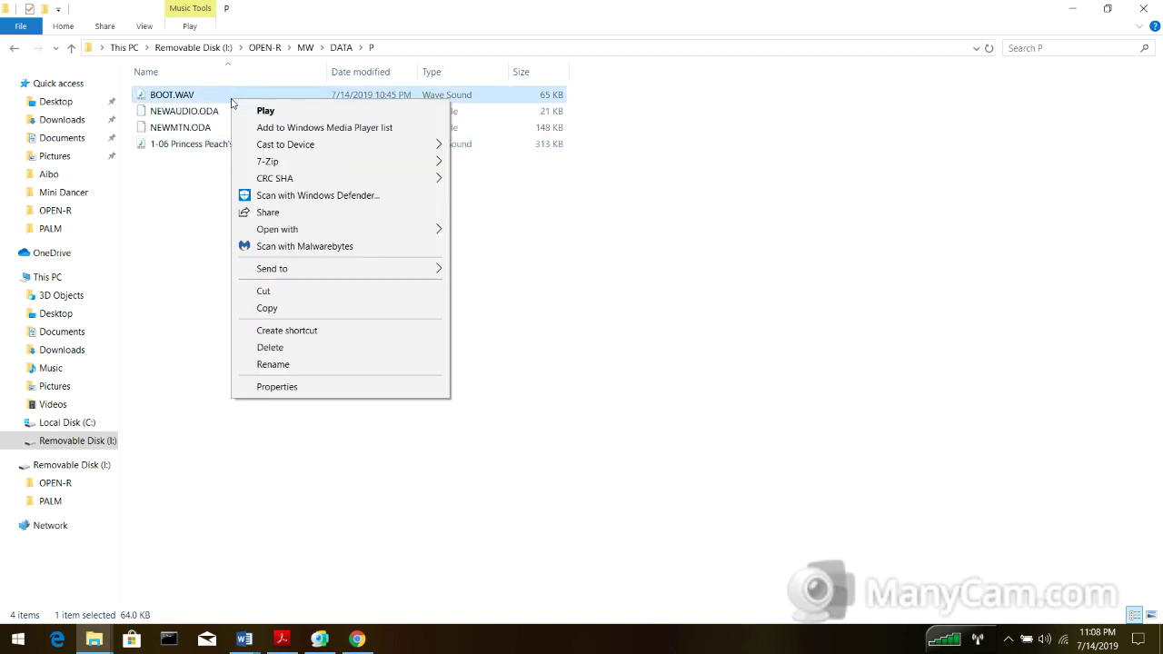
left_click(293, 347)
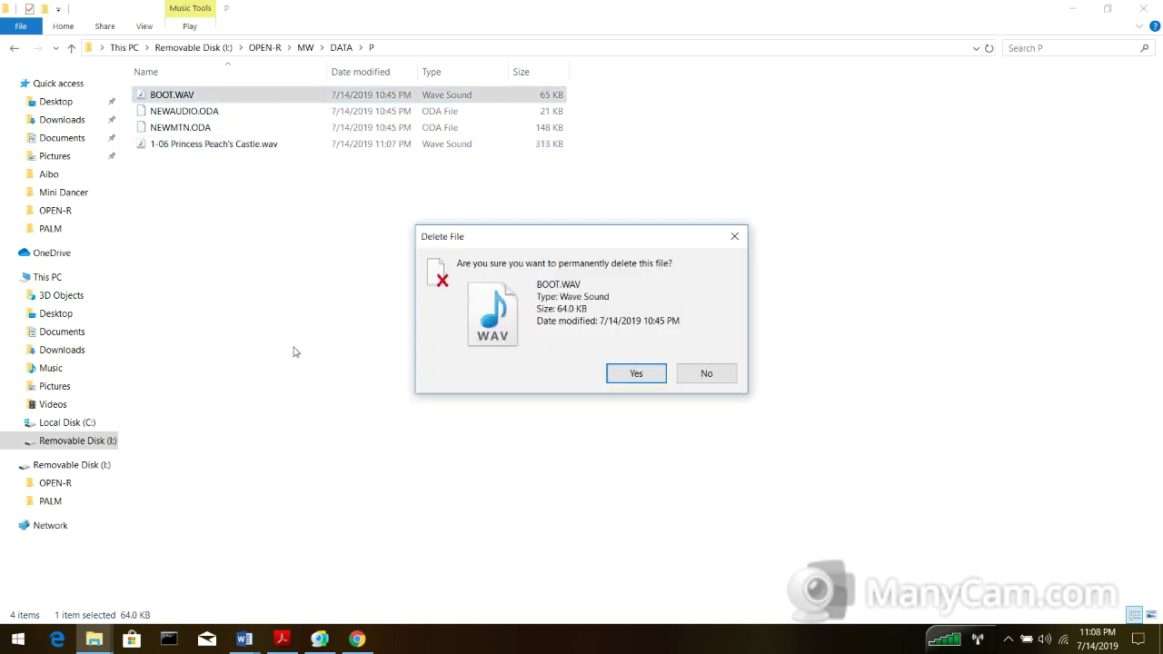
left_click(621, 381)
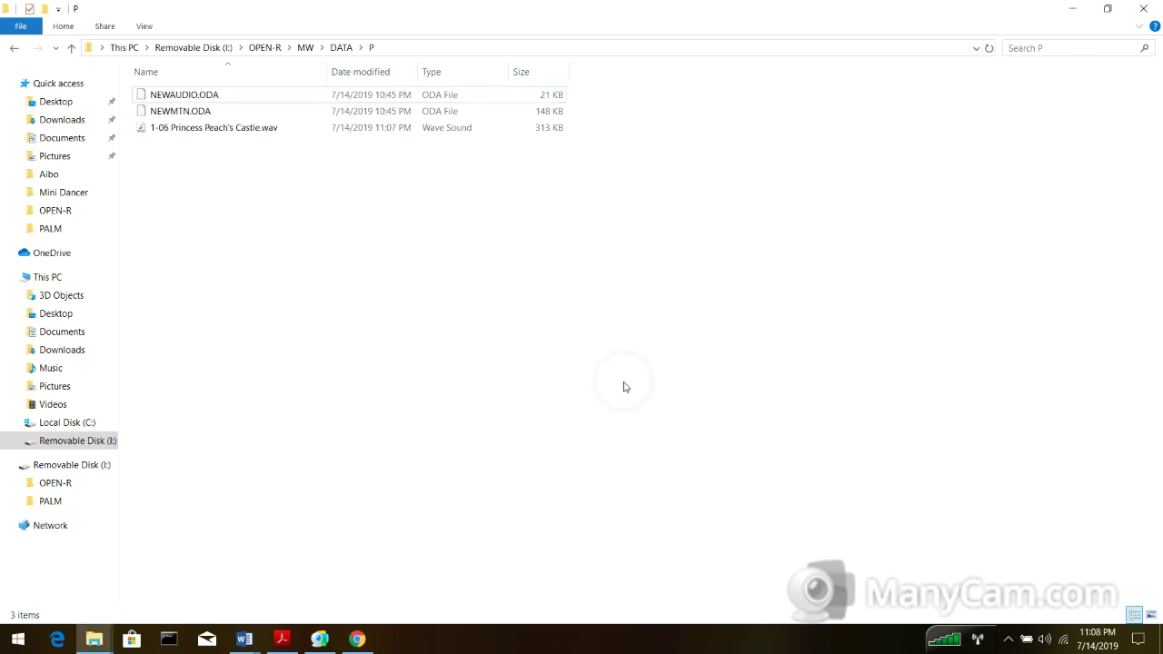
right_click(295, 128)
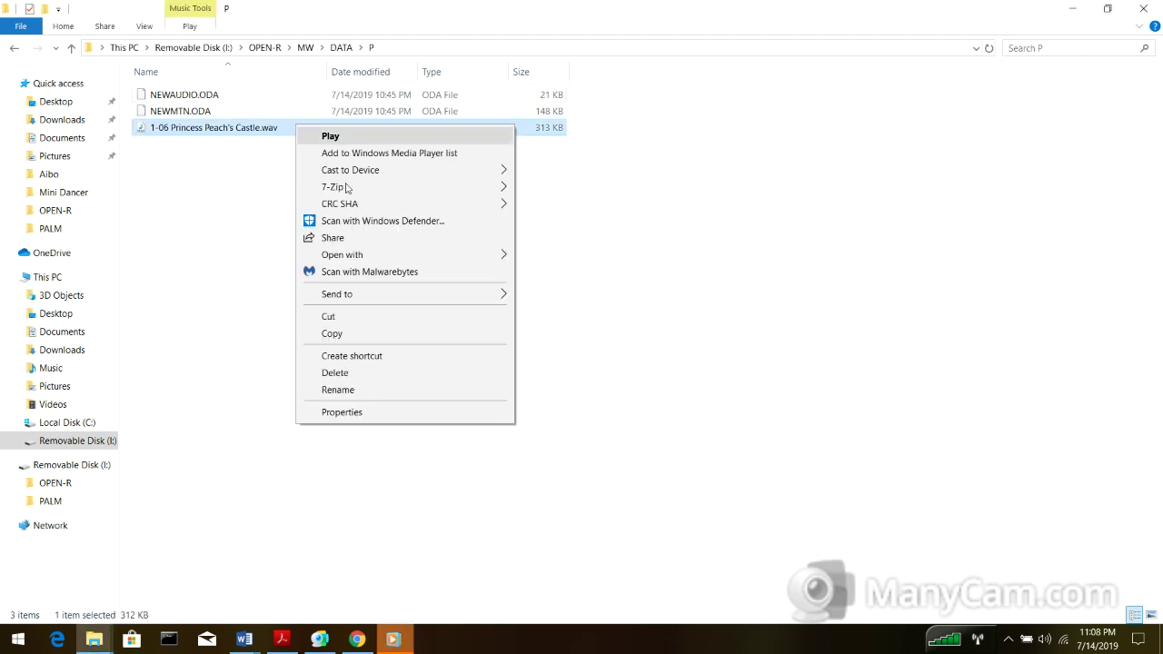
left_click(663, 469)
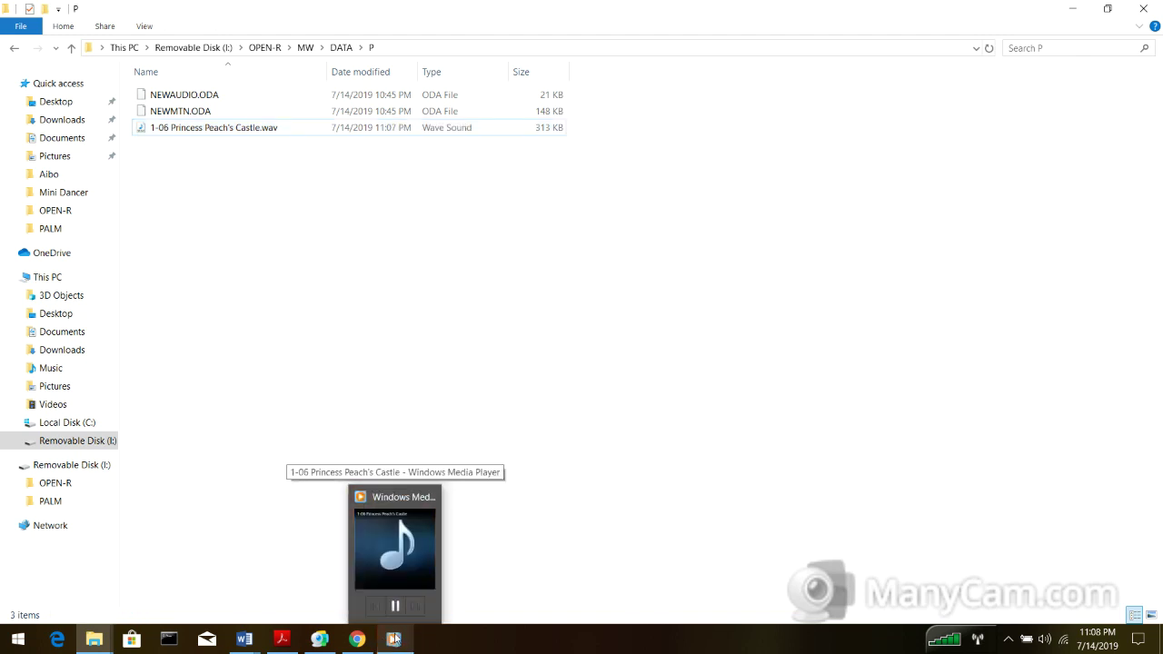
Step: Rename 1-06 Princess Peach's Castle.wav to BOOT.wav
left_click(321, 132)
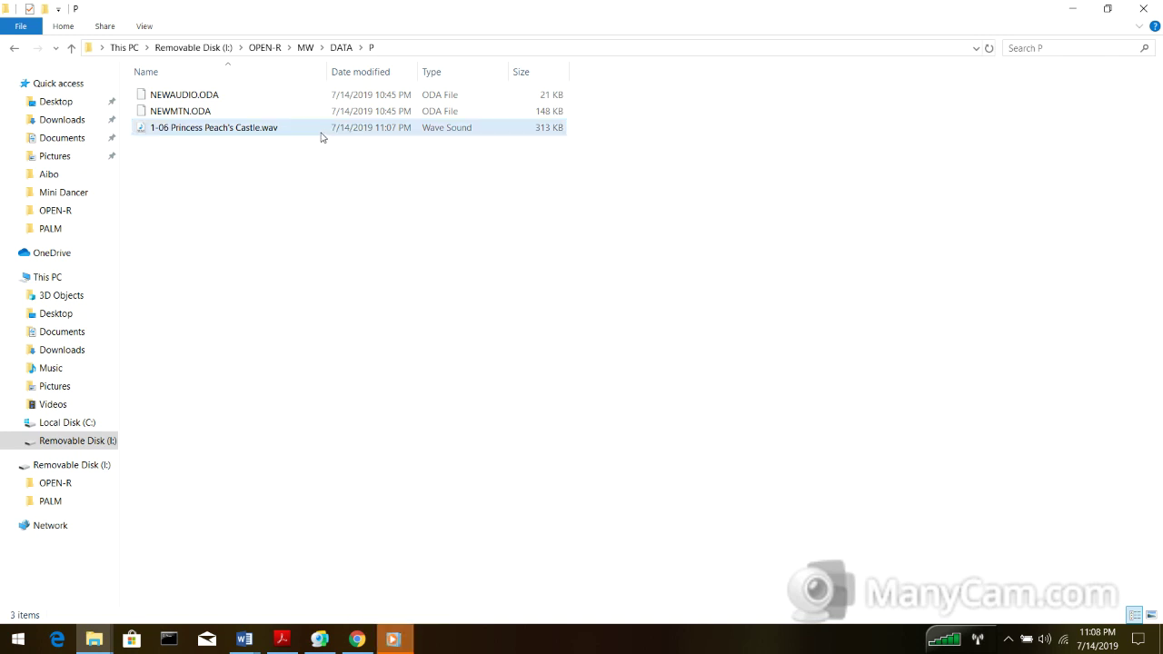
right_click(321, 137)
left_click(289, 132)
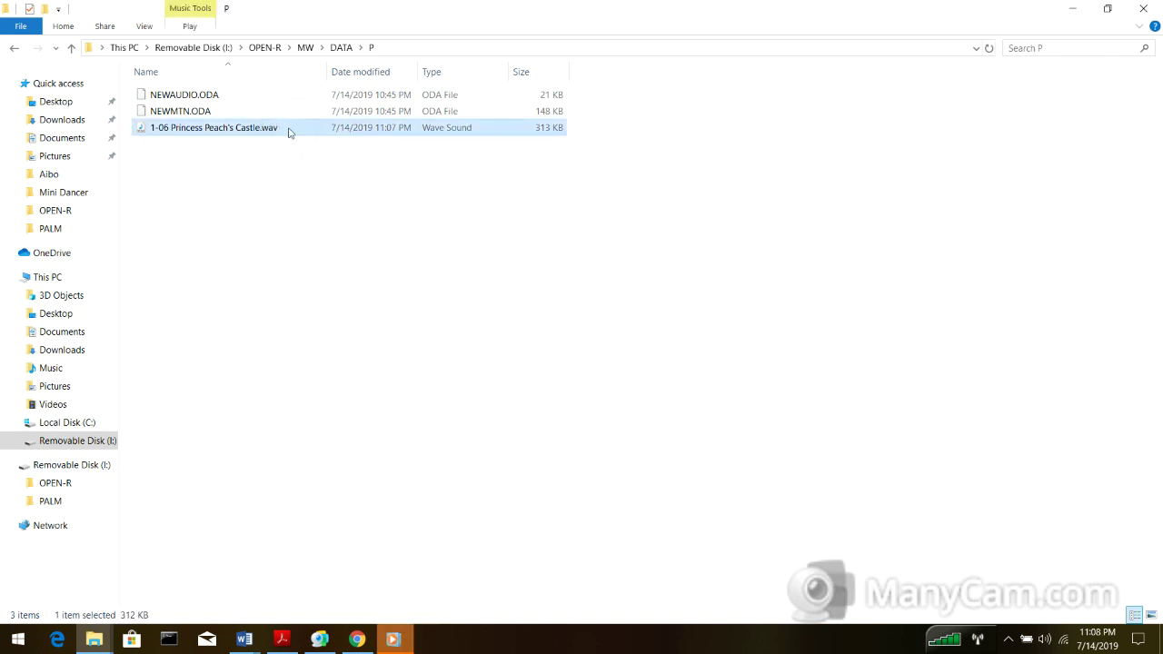
right_click(288, 130)
left_click(330, 393)
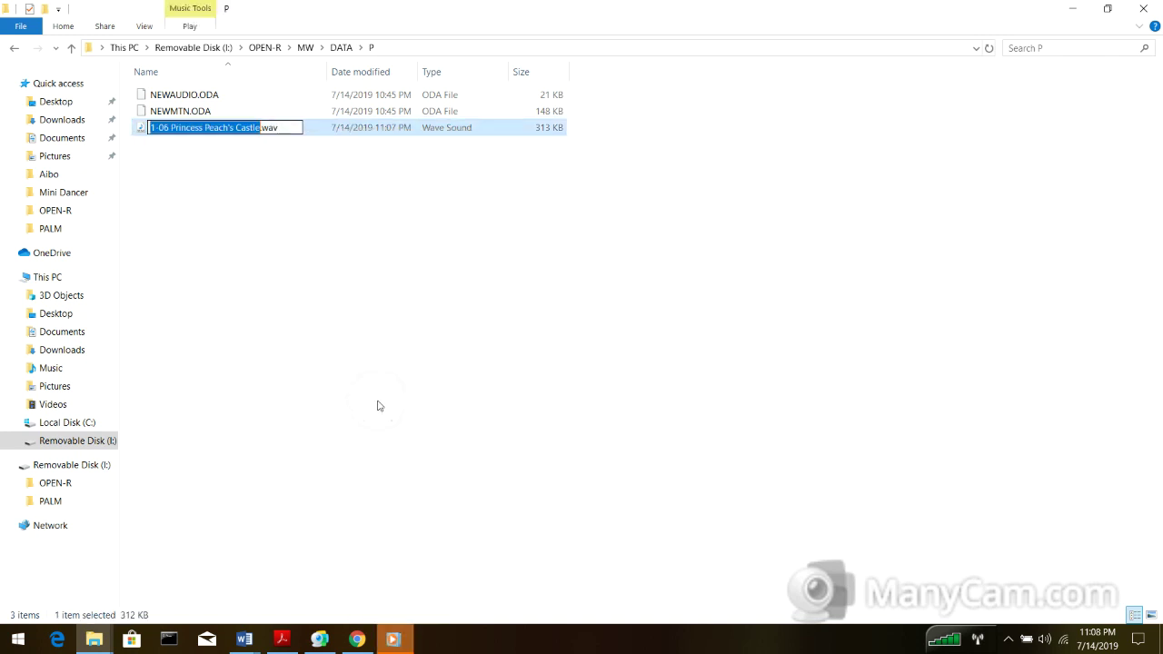
type("BOO")
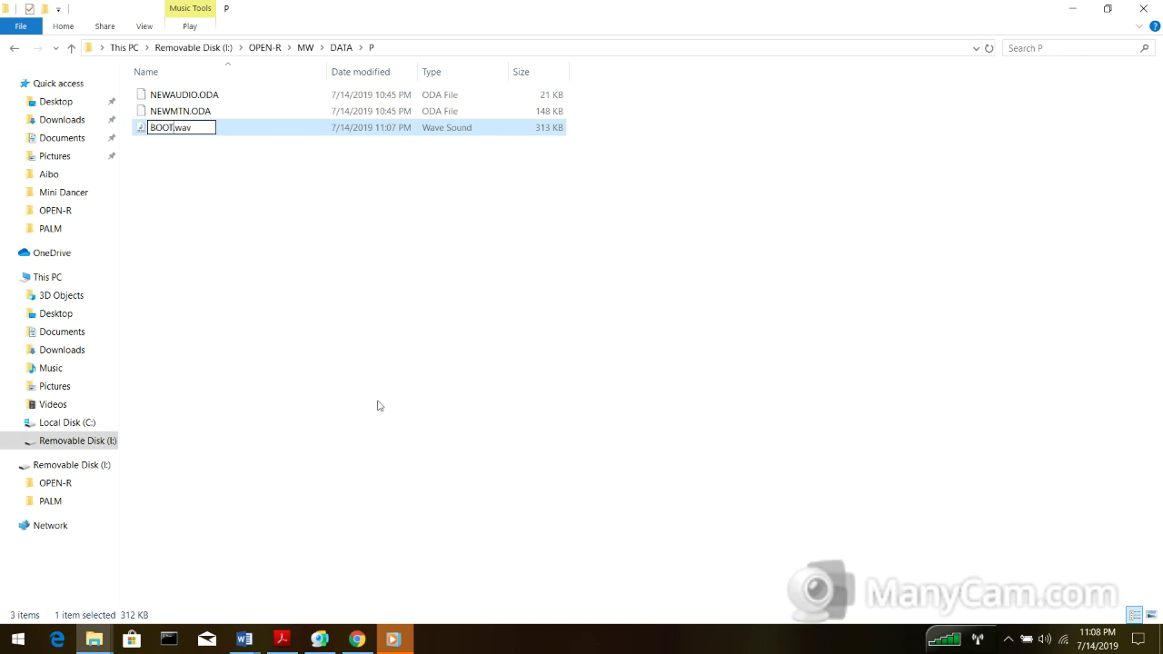
type("T")
left_click(274, 245)
left_click(351, 239)
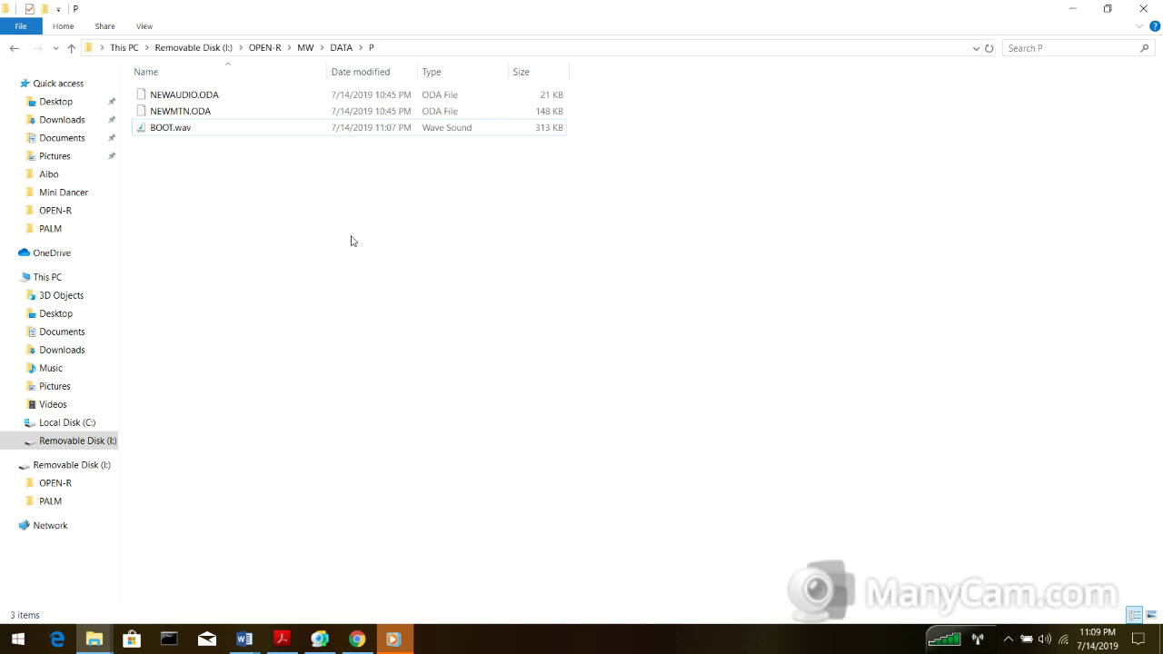
Step: Pause the playback and close Windows Media Player
left_click(393, 639)
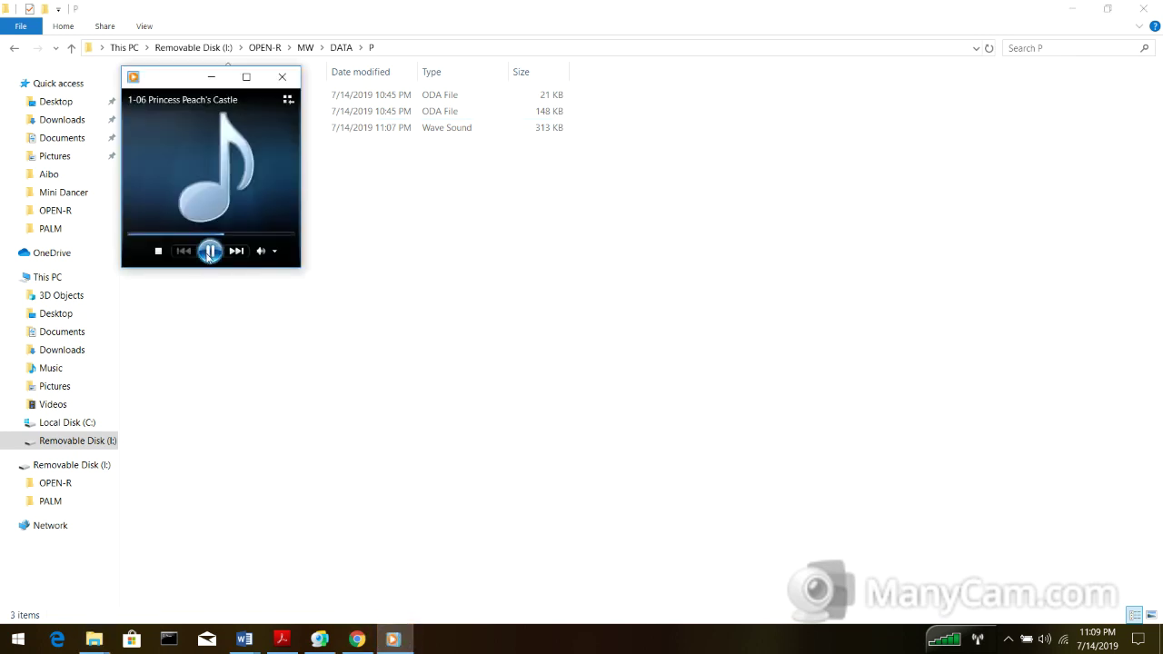
left_click(208, 254)
left_click(283, 78)
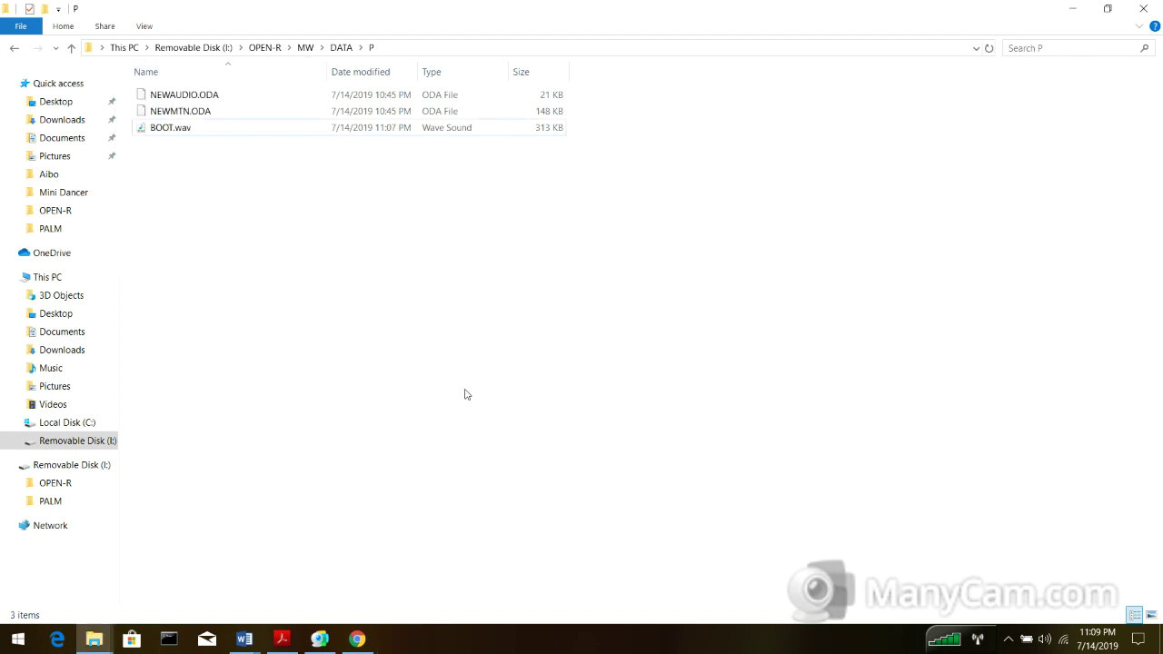
Step: On drive I:, run attrib -s -h /s /d and rmdir "system volume information" in Command Prompt, then close it
left_click(218, 50)
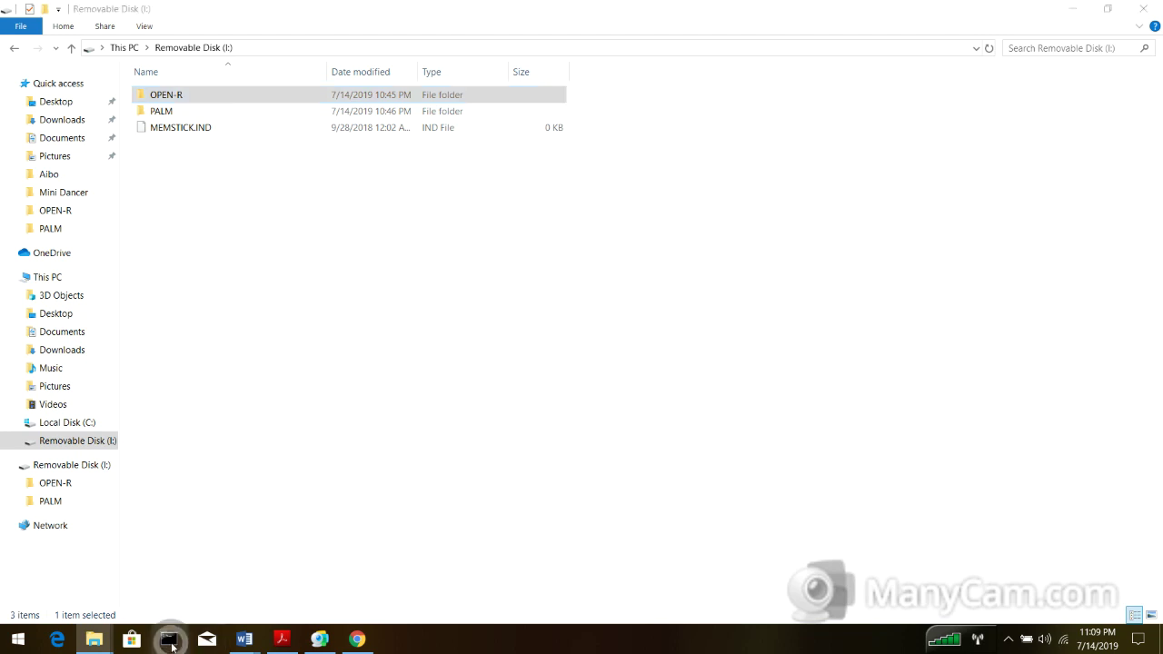
left_click(169, 640)
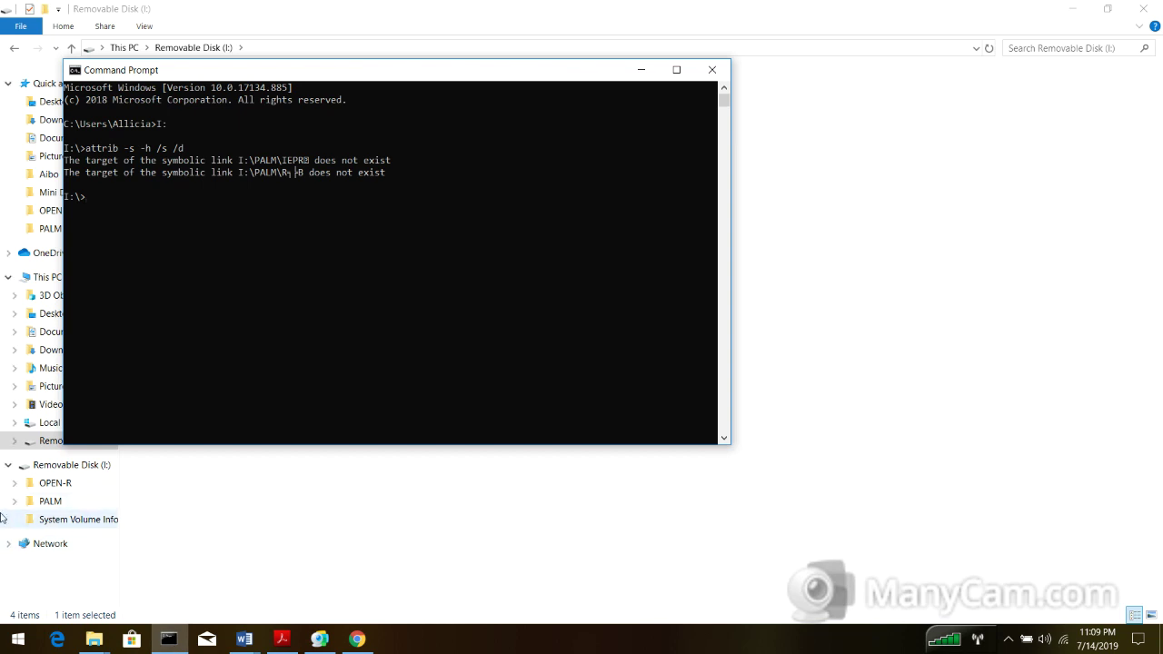
left_click_drag(453, 70, 659, 209)
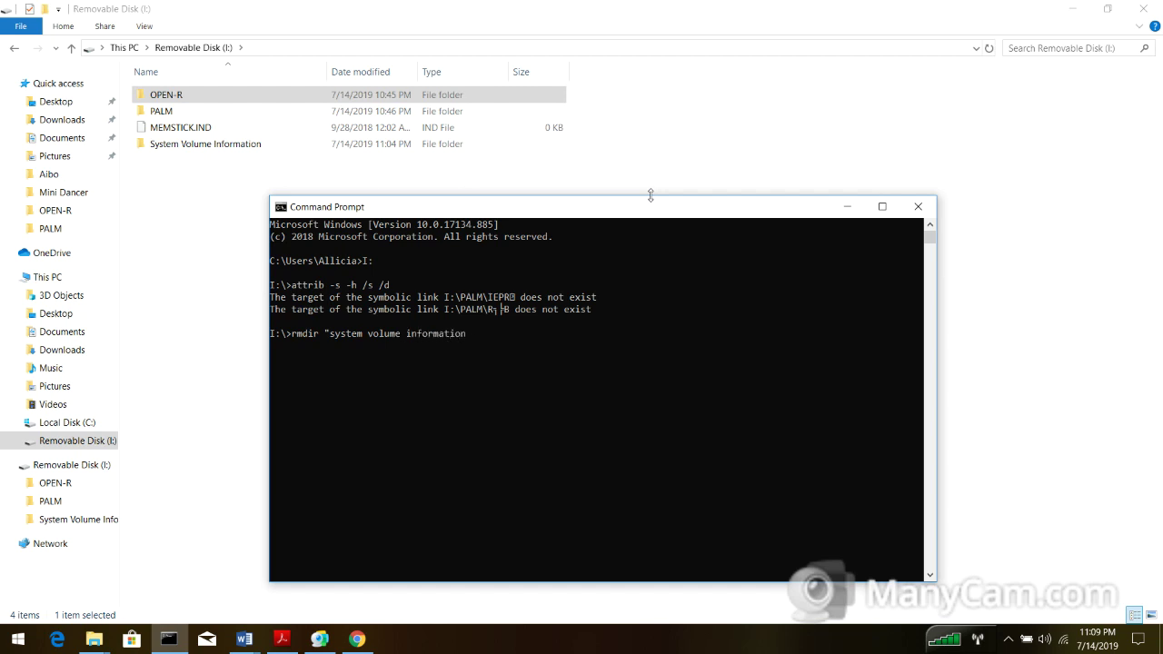
type("q")
key("Return")
left_click(918, 206)
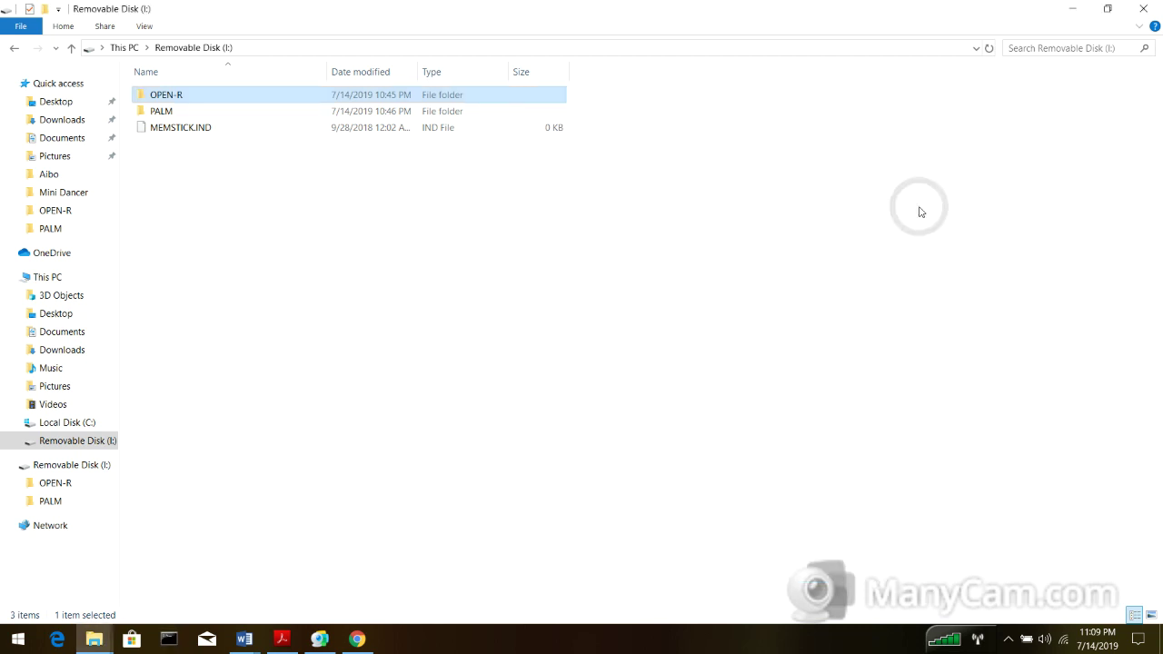
Step: Safely eject the removable memory stick from the system tray
left_click(1009, 639)
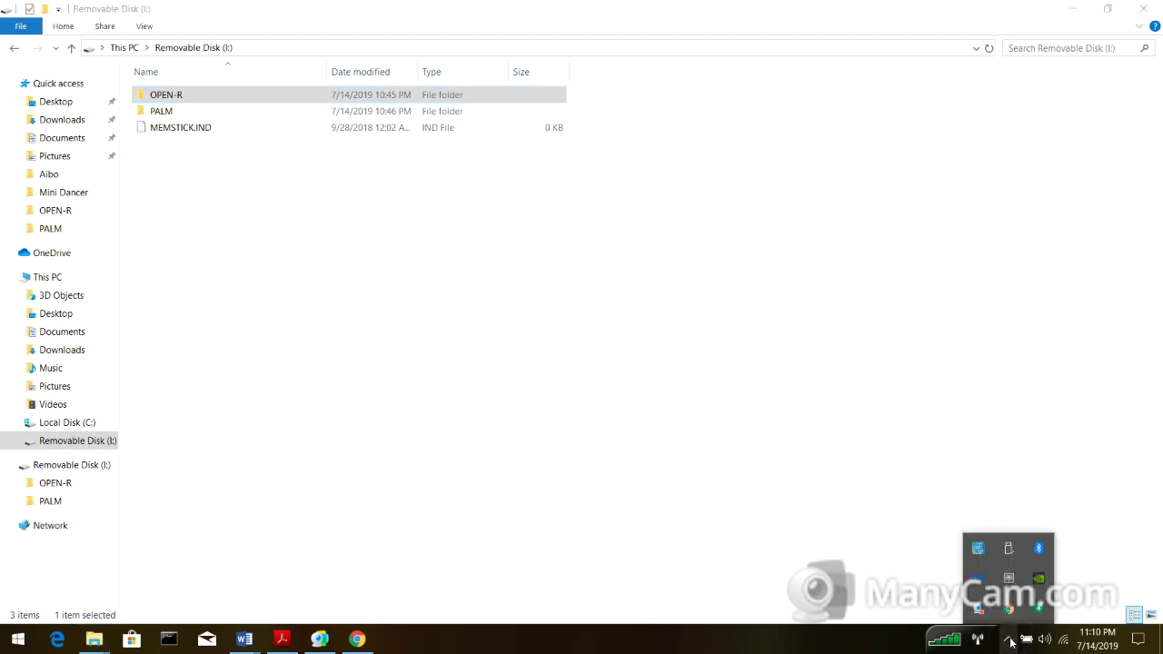
left_click(1012, 554)
left_click(1045, 581)
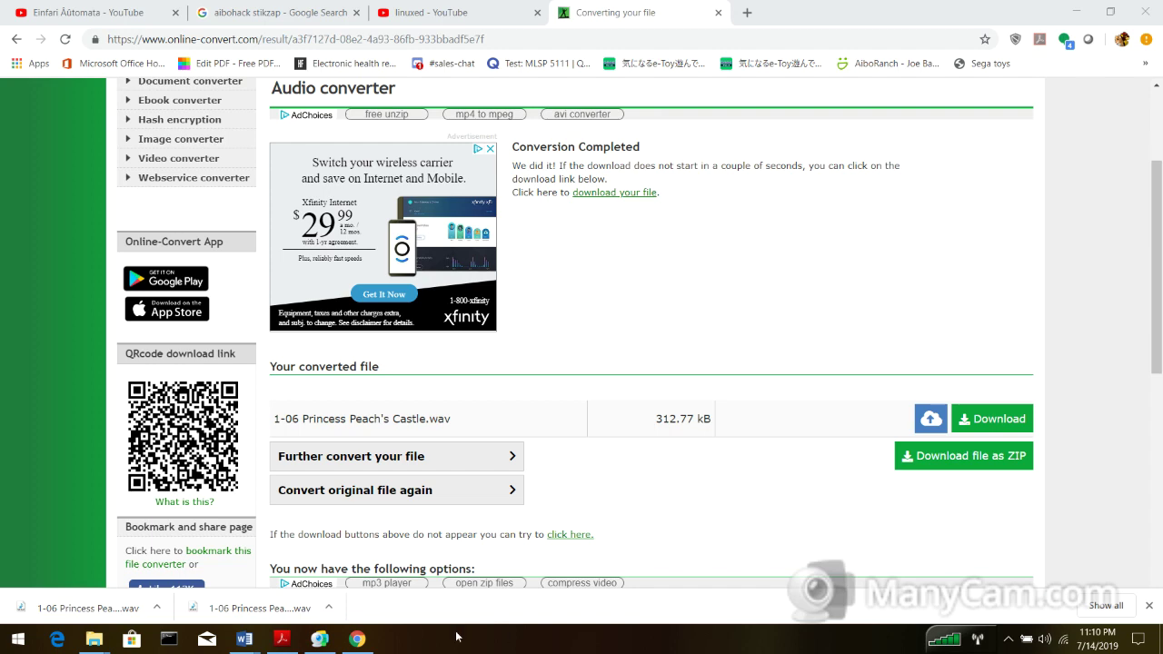
Step: Switch from Chrome to the ManyCam window via the taskbar
left_click(319, 638)
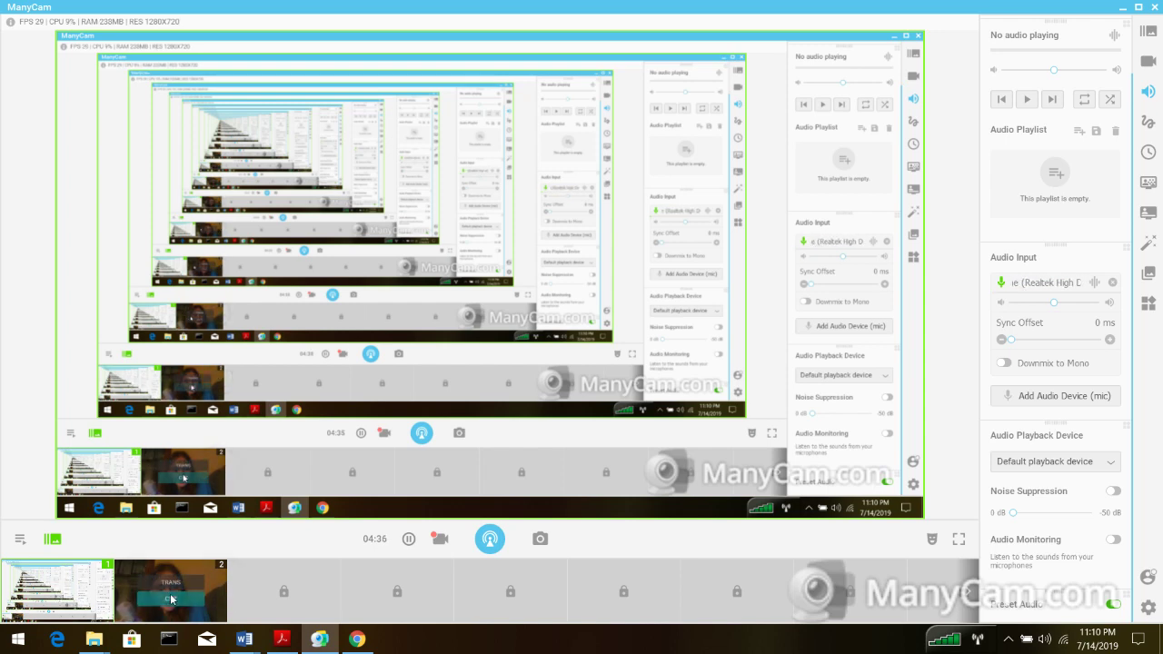
Step: Open the video source context menu for the layer 1 thumbnail in preset 1
right_click(83, 588)
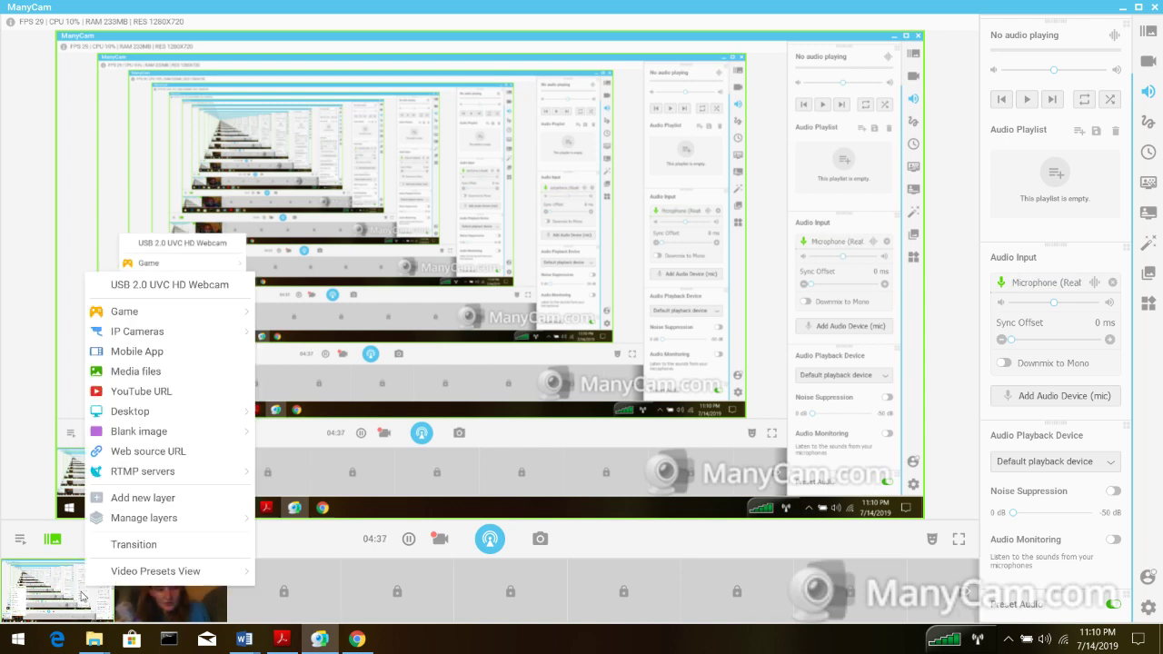
mouse_move(132, 333)
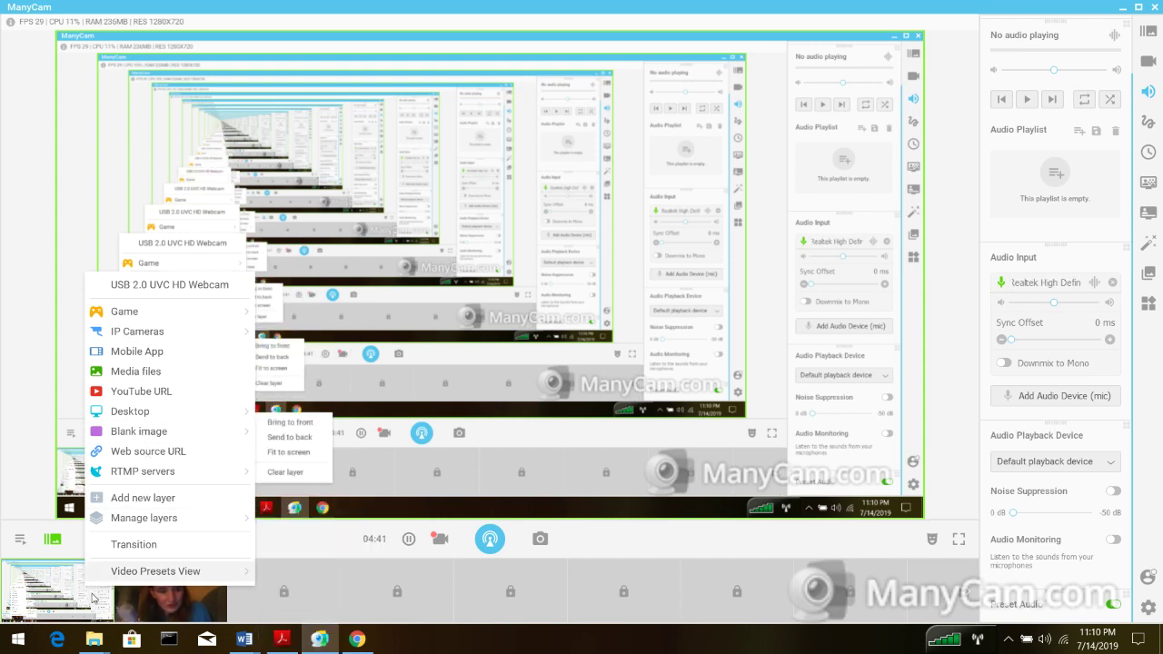